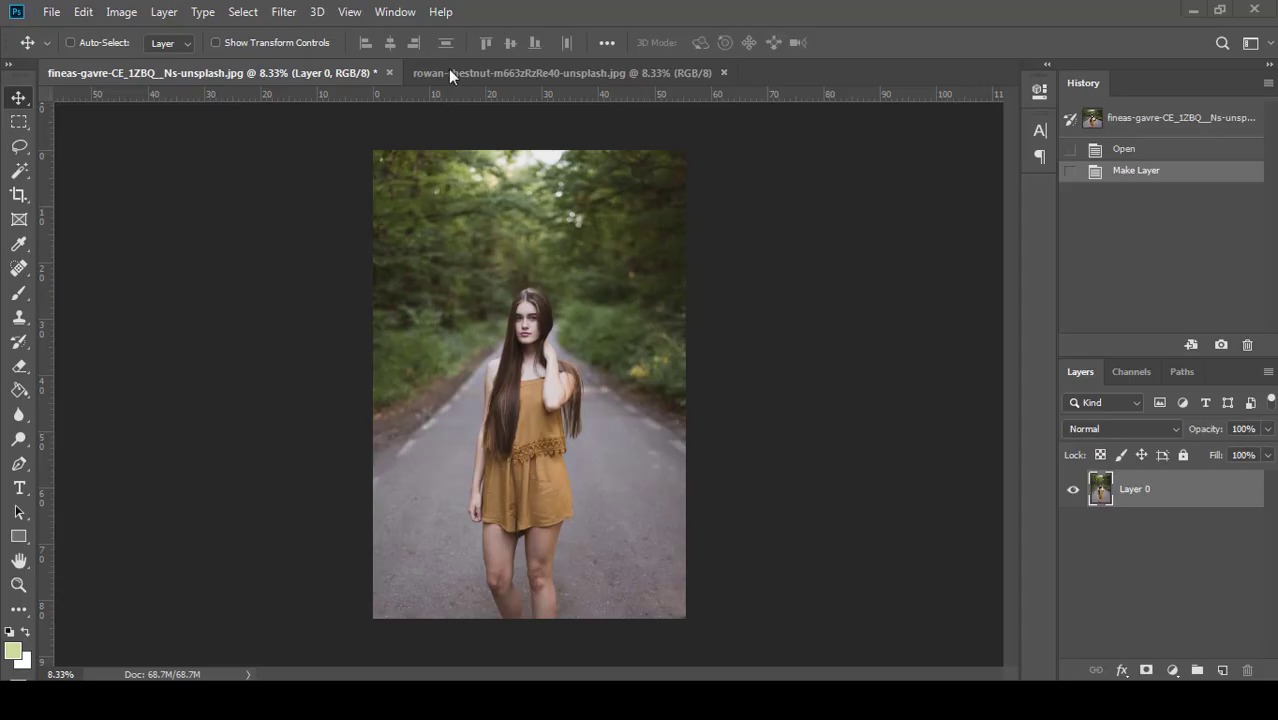
Show the Actions panel, add a set named NEW, then create and record Action 2
{"action": "left_click", "coordinate": [395, 11]}
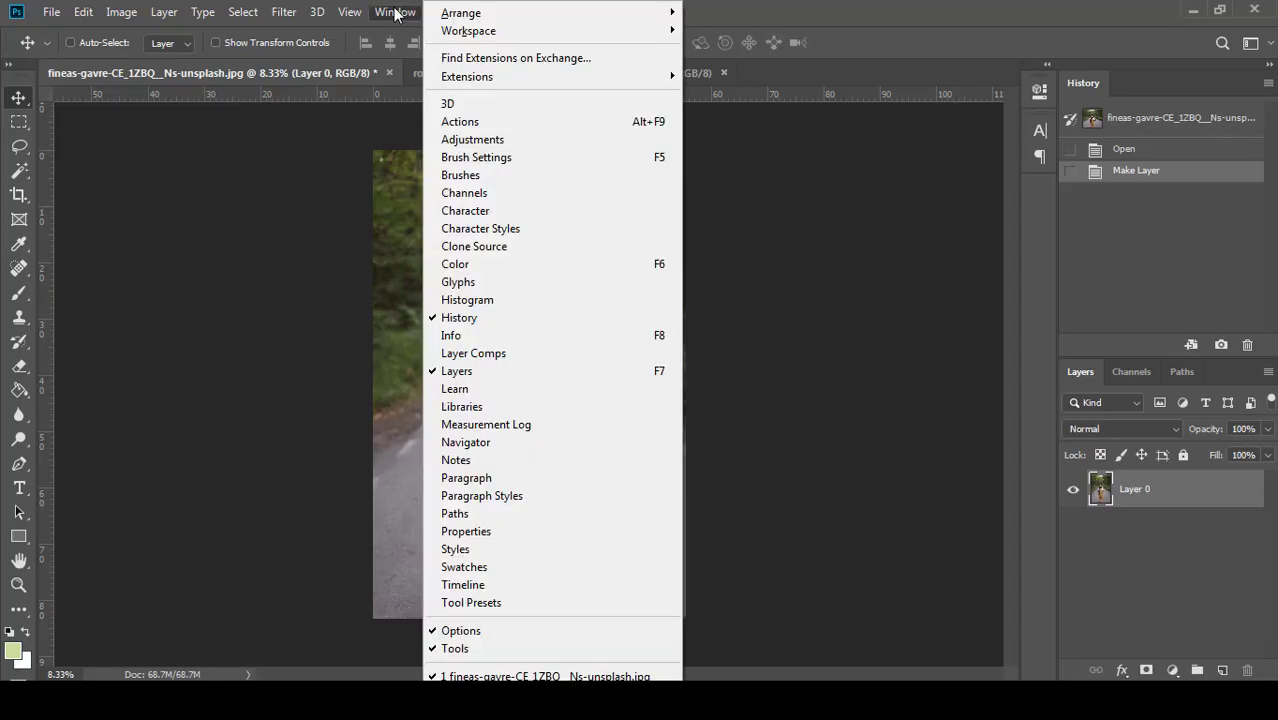
{"action": "left_click", "coordinate": [465, 121]}
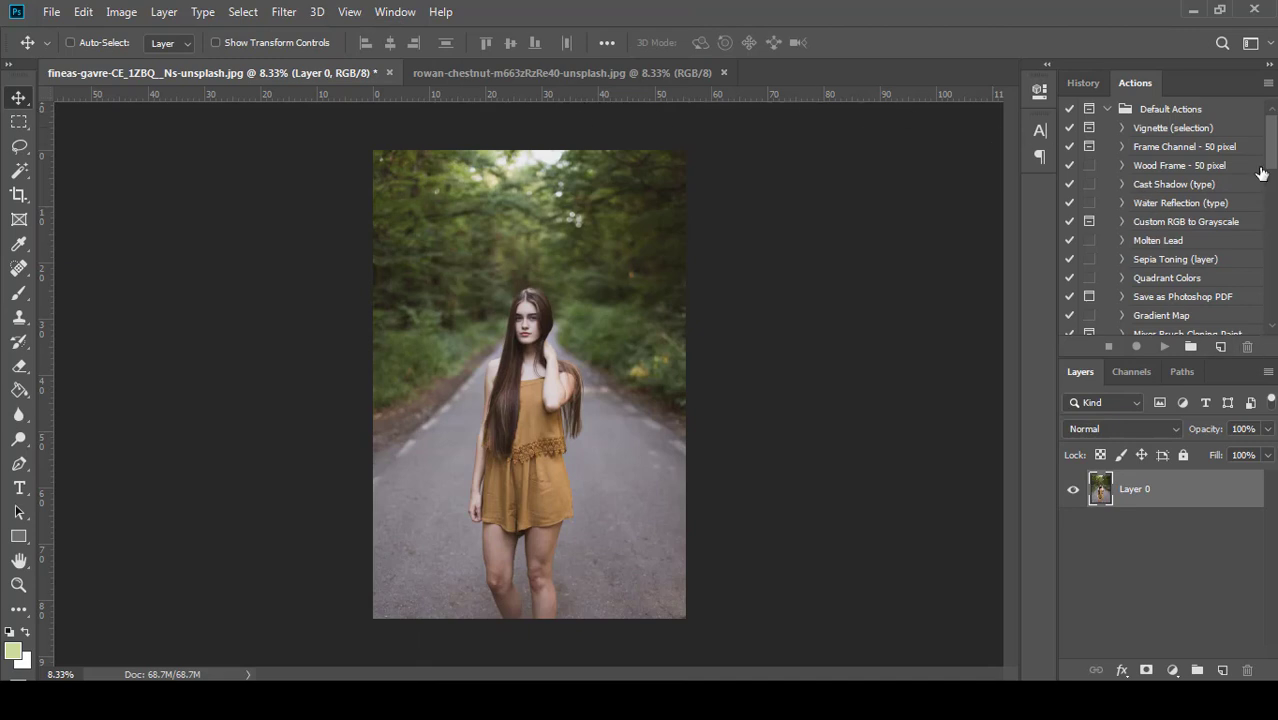
{"action": "left_click_drag", "start_coordinate": [1271, 145], "coordinate": [1273, 340]}
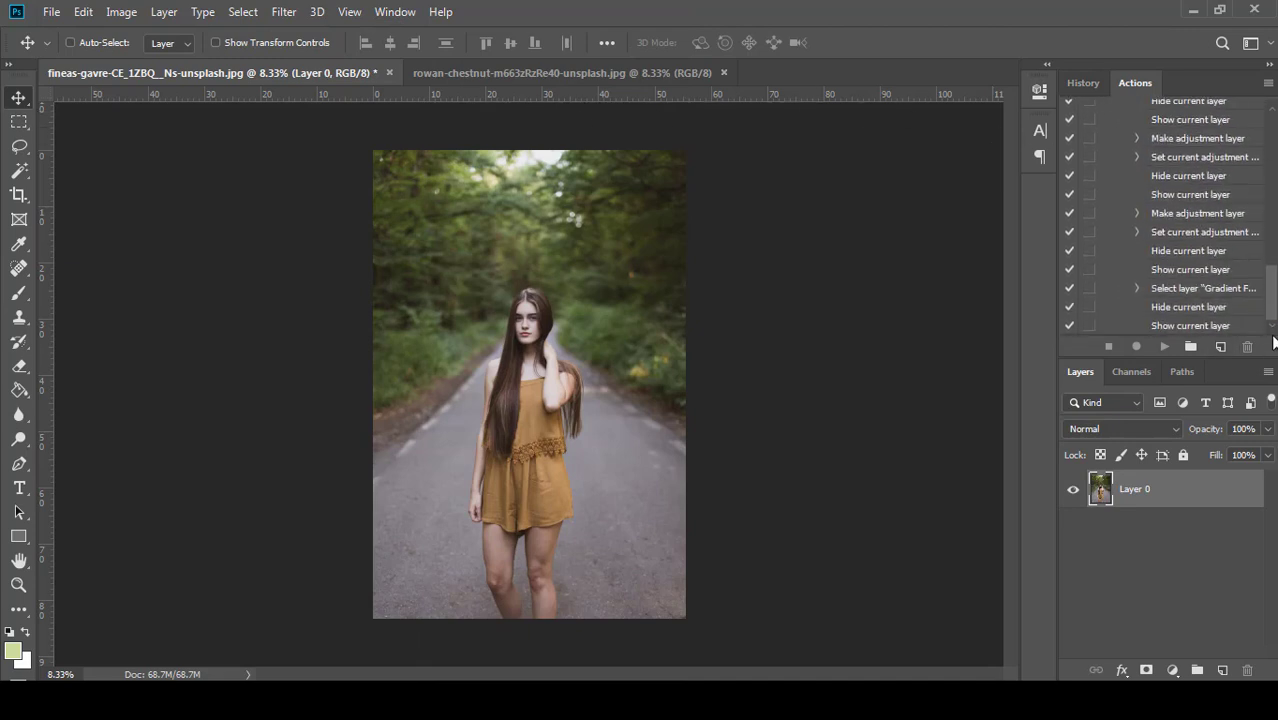
{"action": "left_click", "coordinate": [1190, 346]}
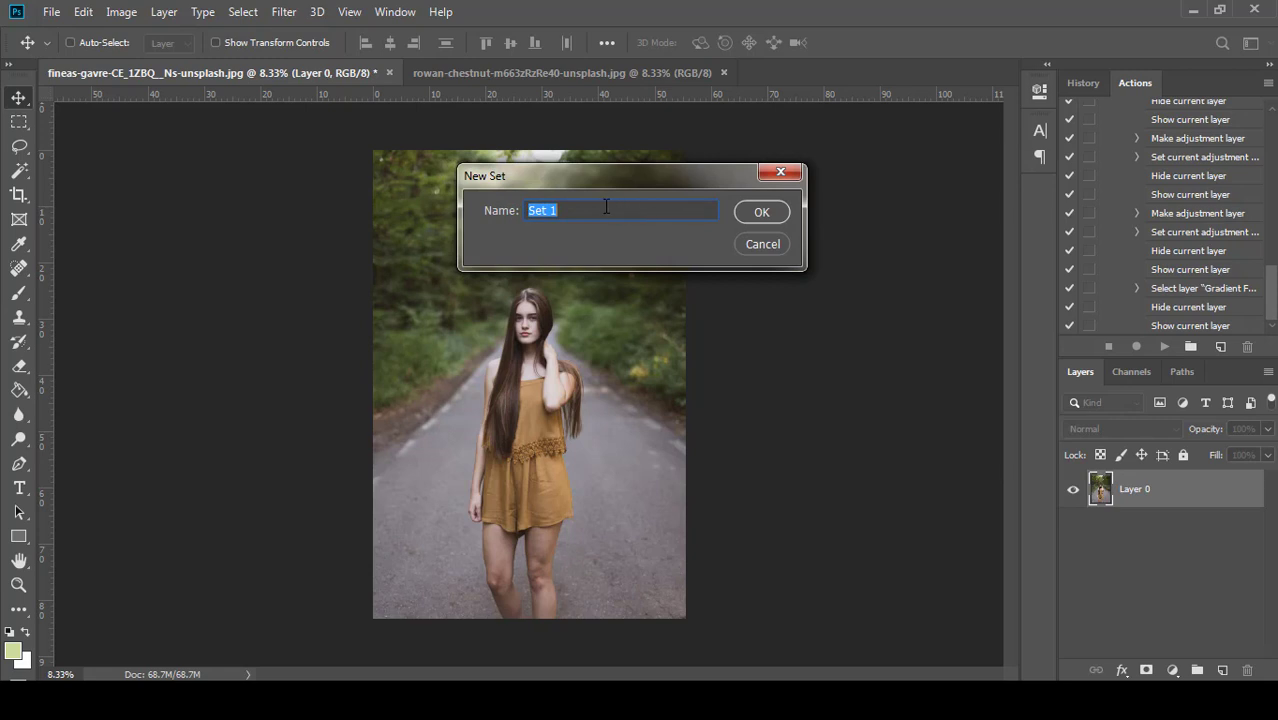
{"action": "type", "text": "NEW"}
{"action": "left_click", "coordinate": [760, 211]}
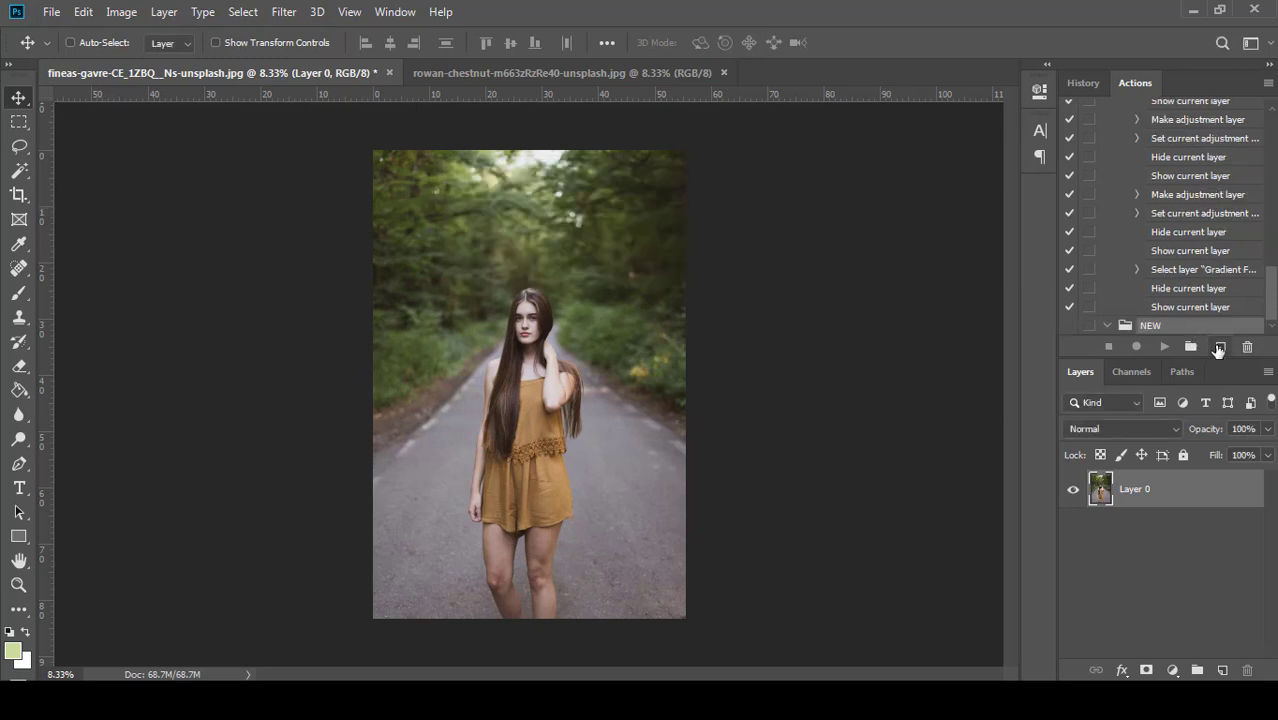
{"action": "left_click", "coordinate": [1218, 347]}
{"action": "left_click", "coordinate": [797, 210]}
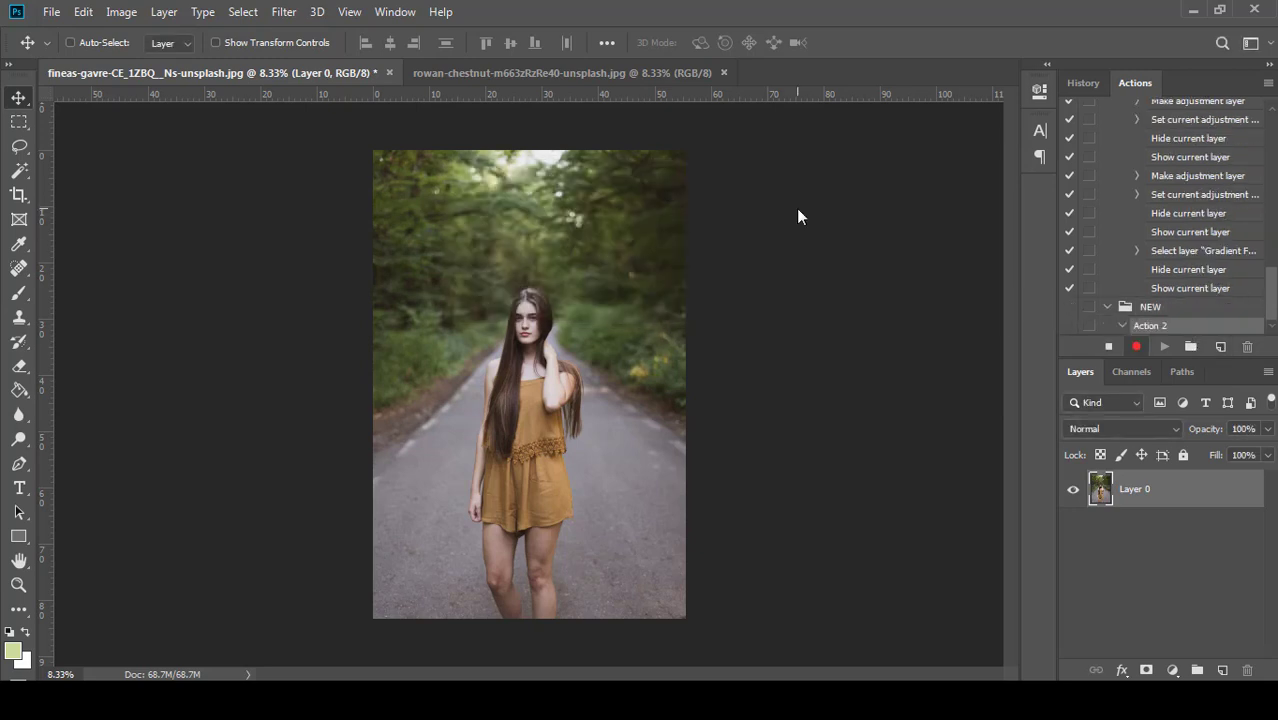
Duplicate Layer 0 as Layer 0 copy
{"action": "right_click", "coordinate": [1205, 492]}
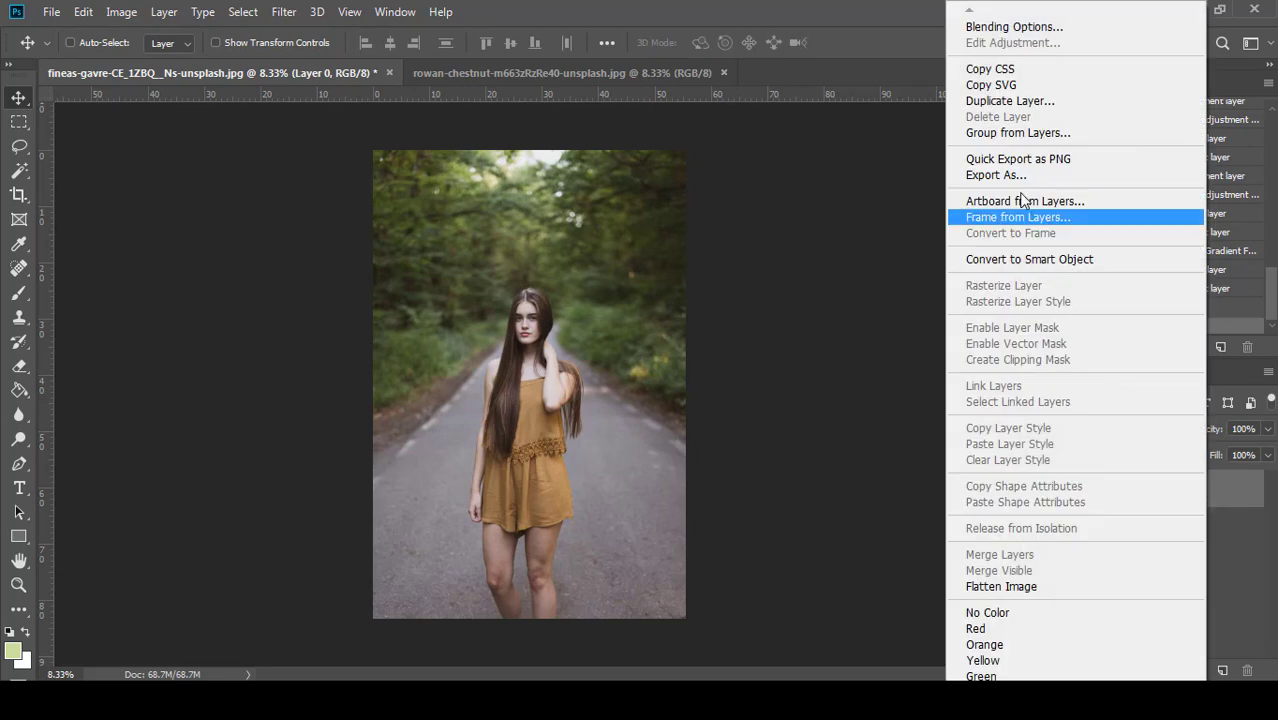
{"action": "left_click", "coordinate": [1007, 101]}
{"action": "left_click", "coordinate": [795, 180]}
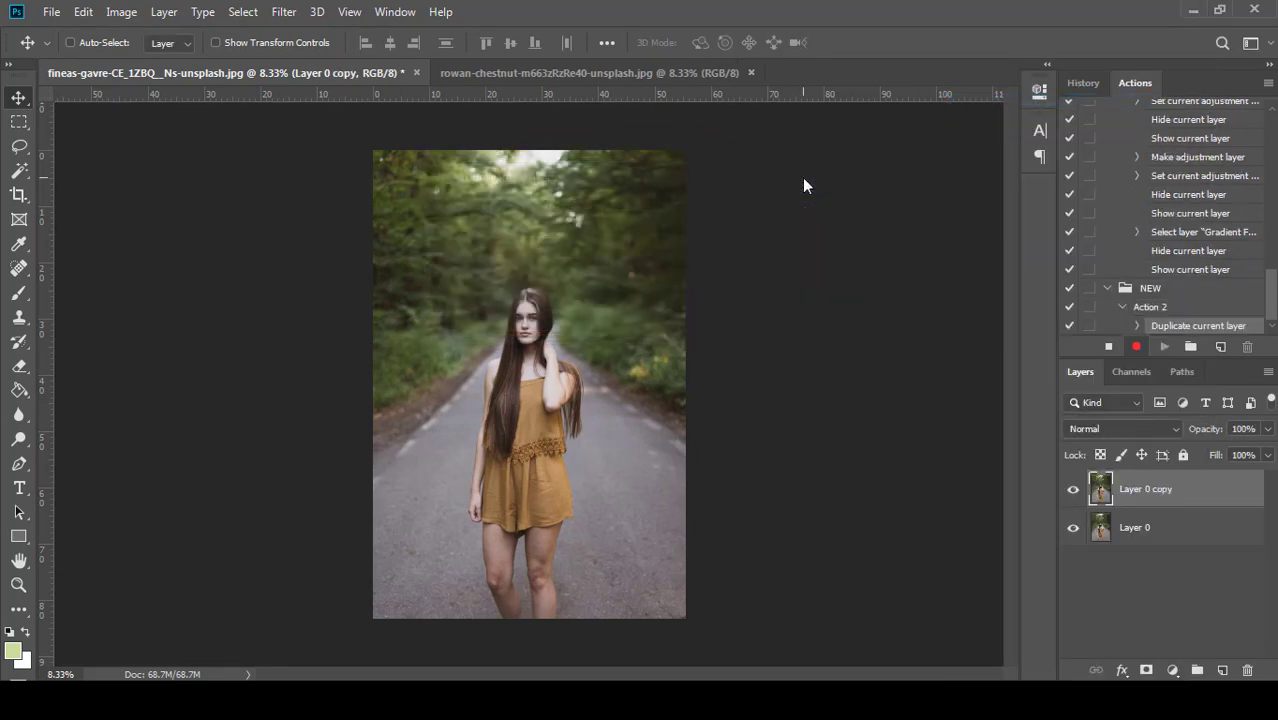
Convert the image to Lab Color without merging layers, and show the Channels list
{"action": "left_click", "coordinate": [121, 12]}
{"action": "mouse_move", "coordinate": [180, 33]}
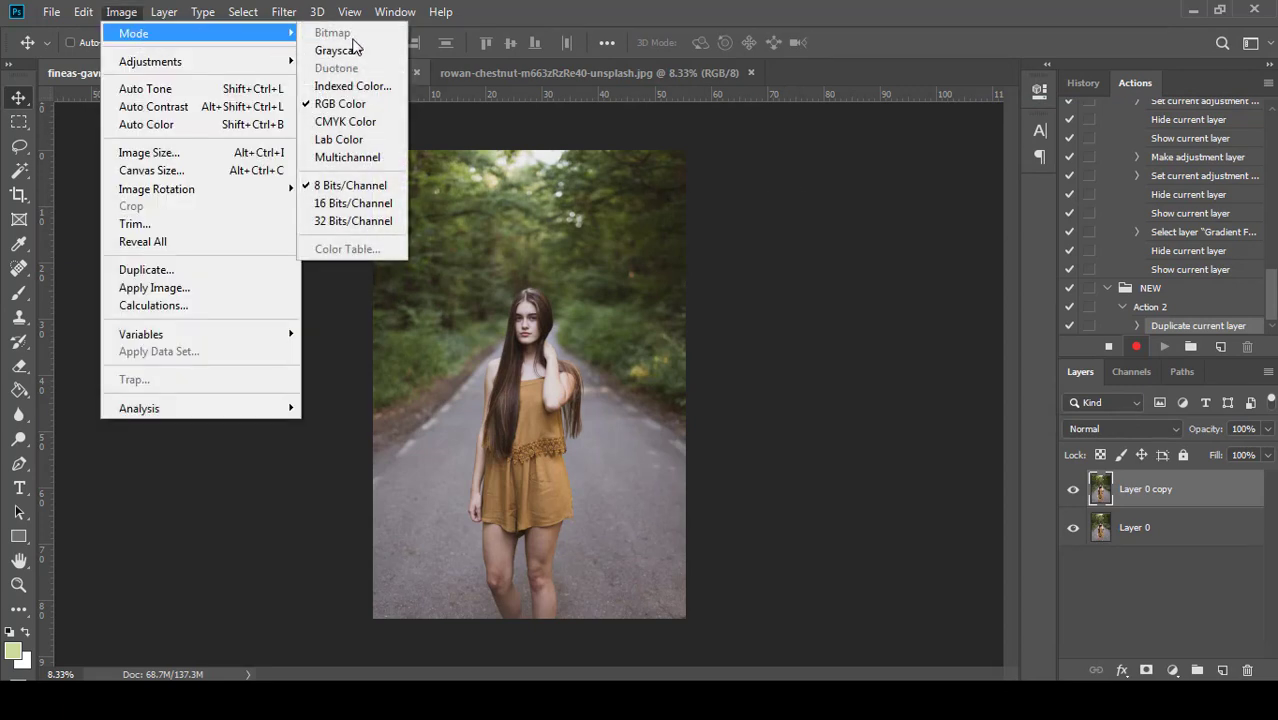
{"action": "left_click", "coordinate": [345, 140]}
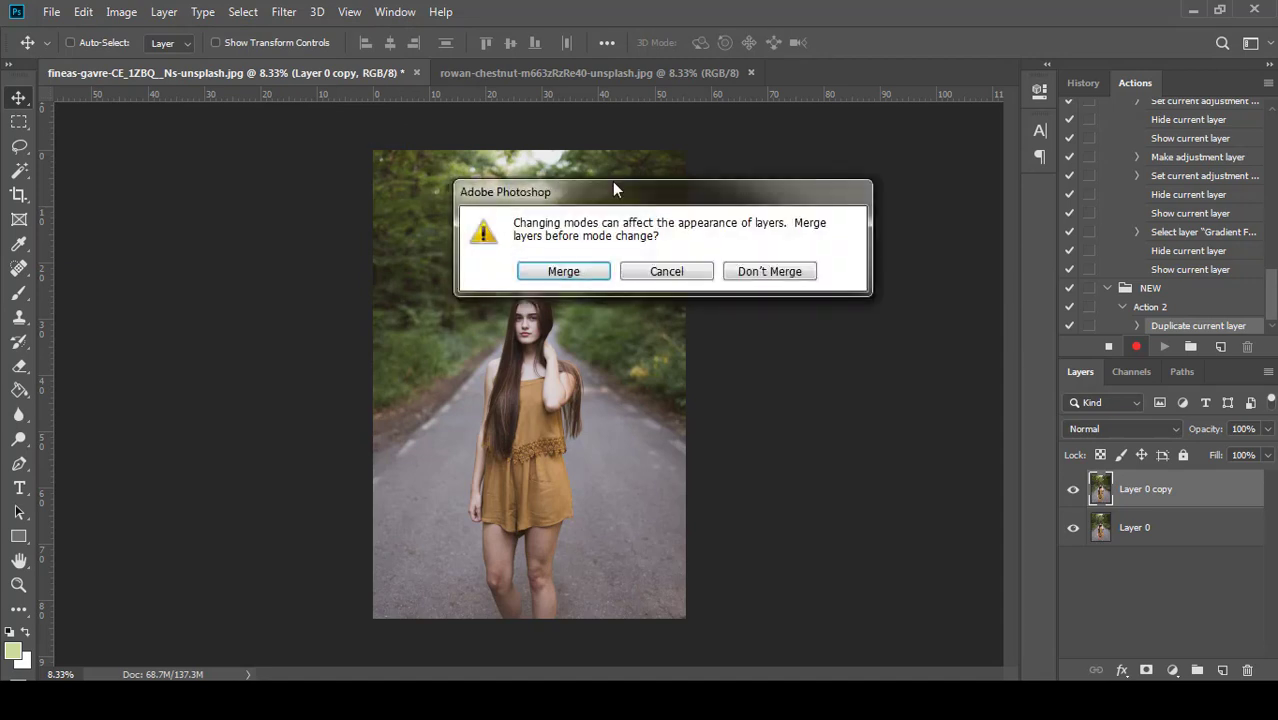
{"action": "left_click", "coordinate": [770, 269]}
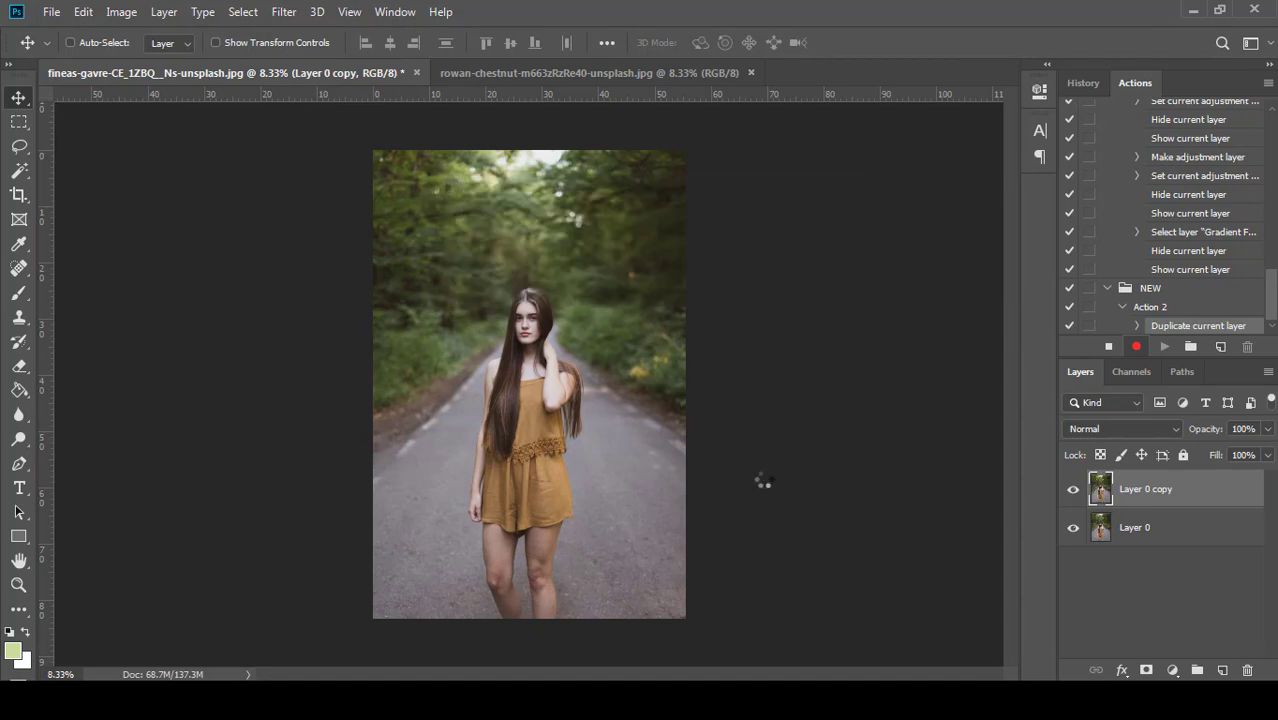
{"action": "left_click", "coordinate": [1129, 376]}
Copy the whole a channel into the b channel and deselect
{"action": "left_click", "coordinate": [1132, 478]}
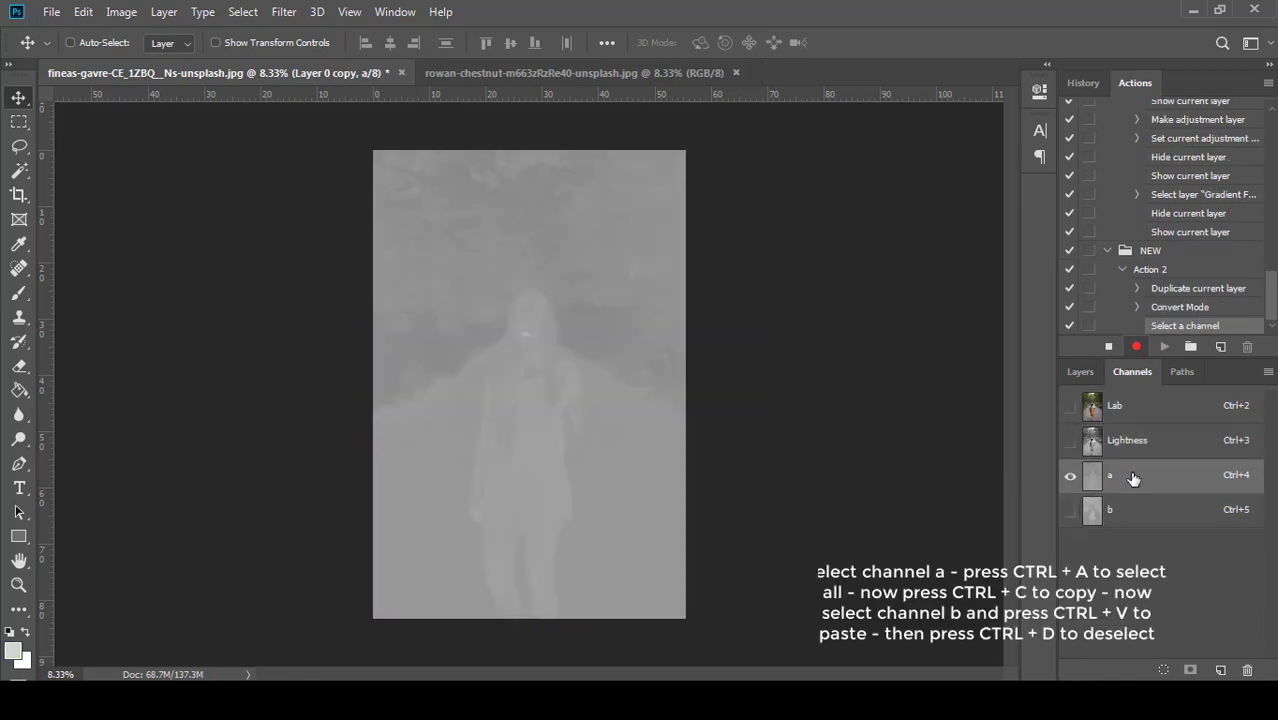
{"action": "key", "text": "ctrl+a"}
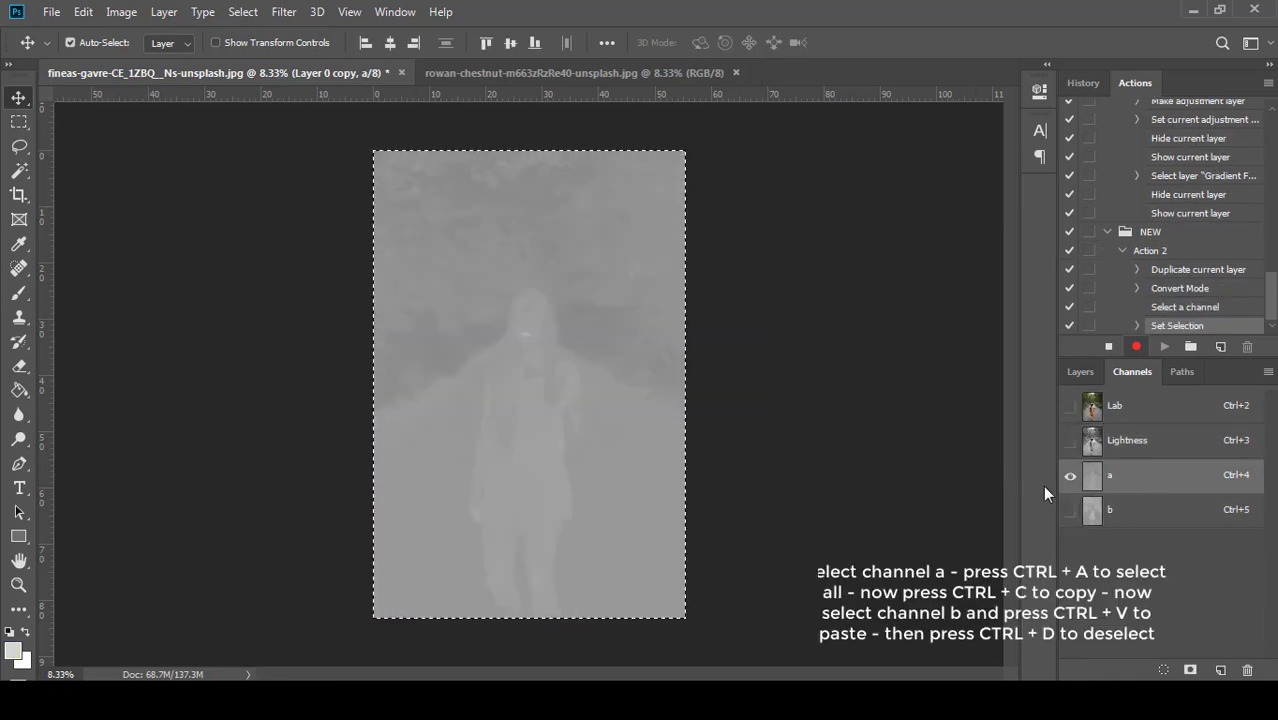
{"action": "key", "text": "ctrl+c"}
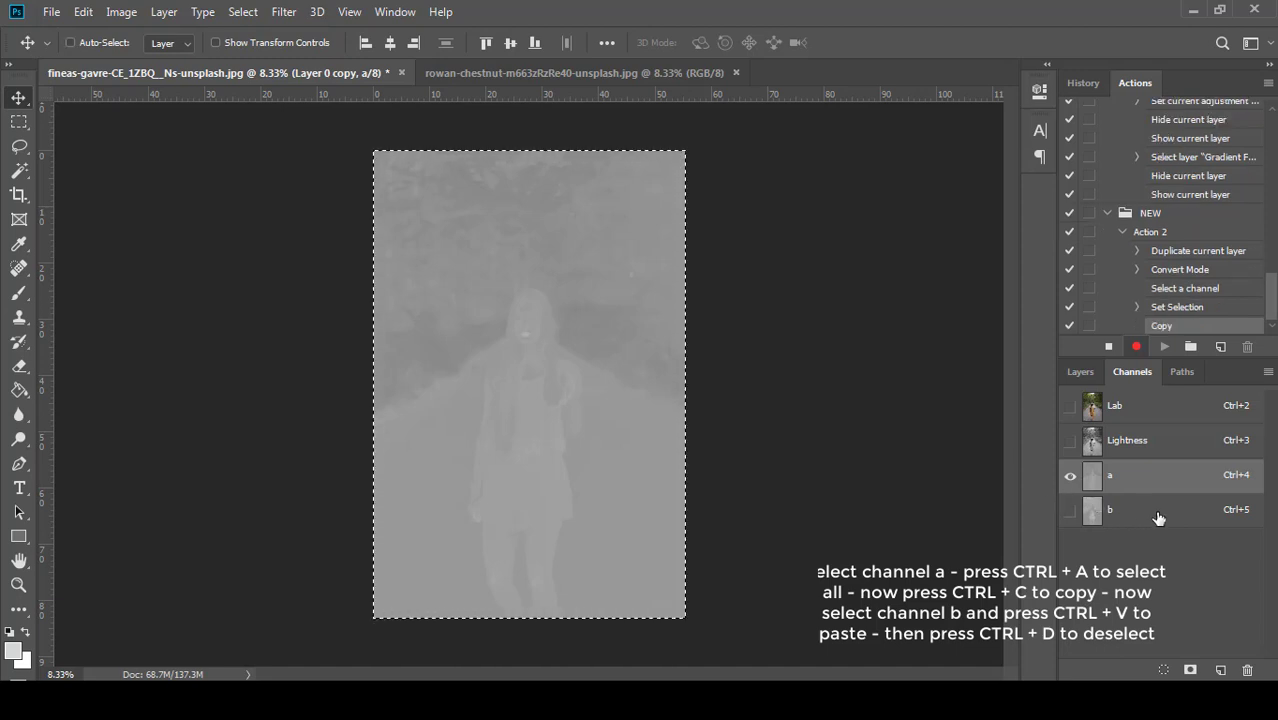
{"action": "left_click", "coordinate": [1158, 517]}
{"action": "key", "text": "ctrl+v"}
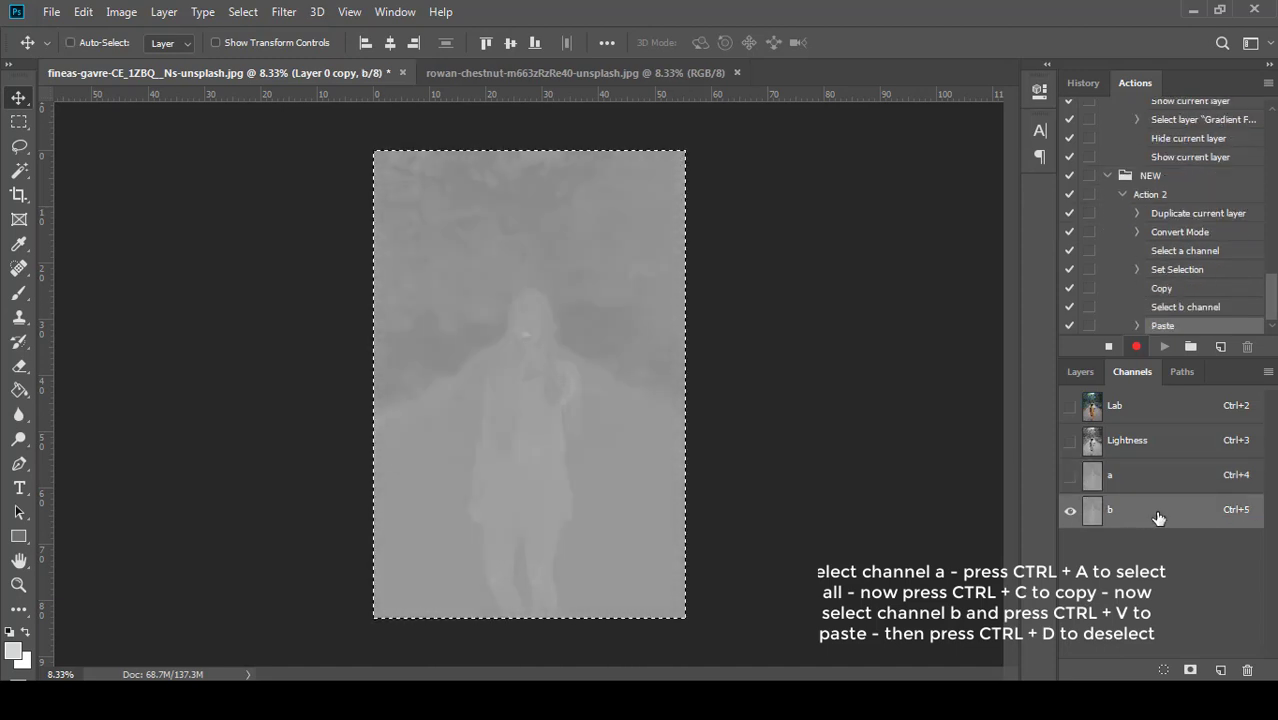
{"action": "key", "text": "ctrl+d"}
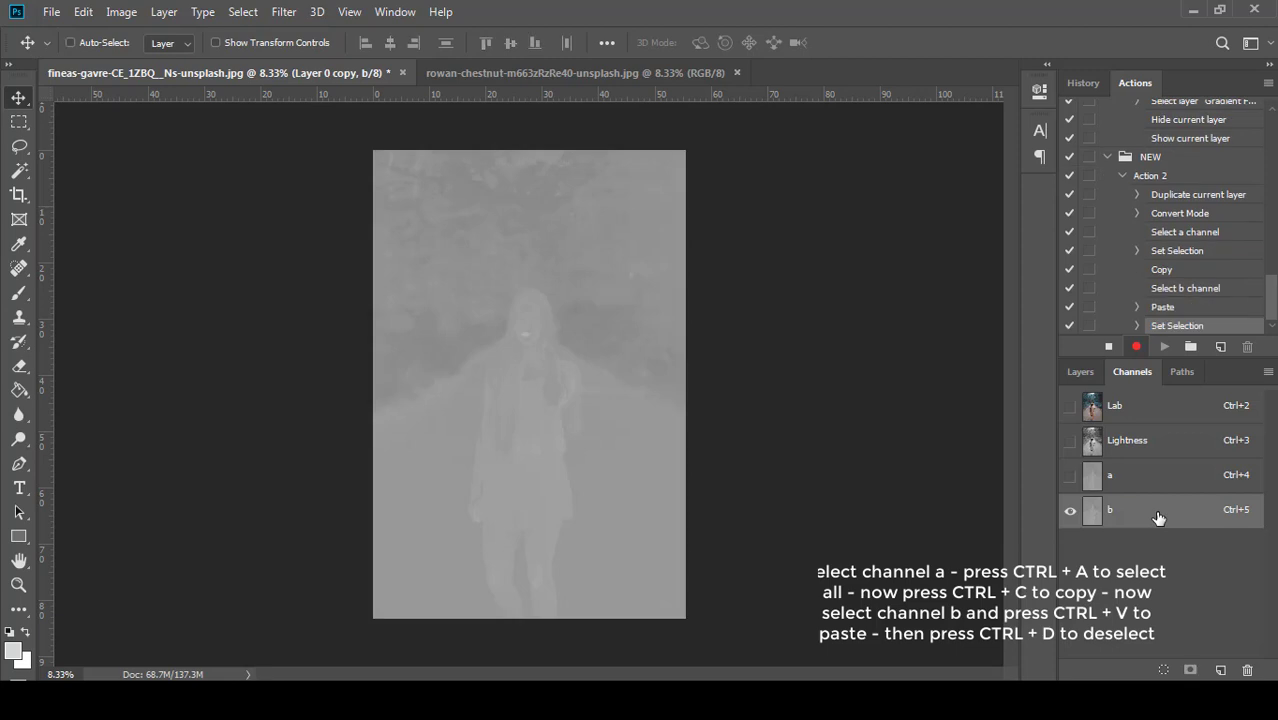
Convert the image back to RGB Color without merging layers
{"action": "left_click", "coordinate": [1091, 373]}
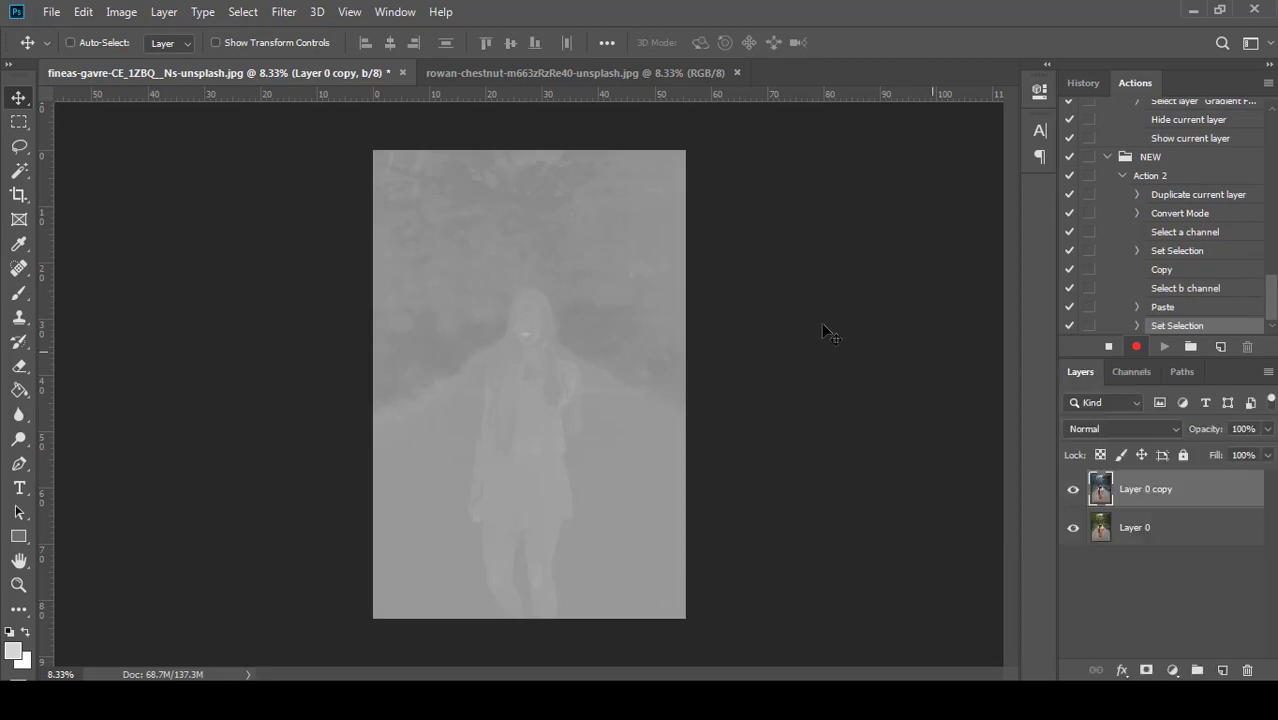
{"action": "left_click", "coordinate": [122, 12]}
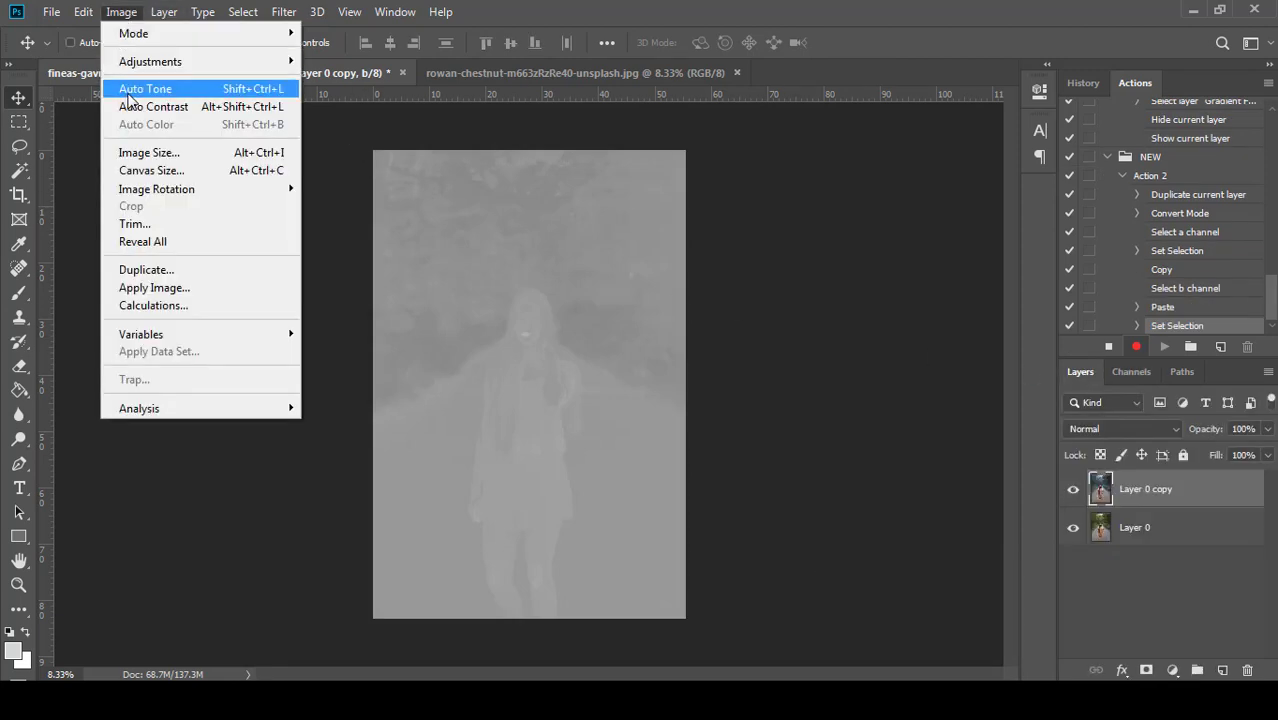
{"action": "mouse_move", "coordinate": [150, 33]}
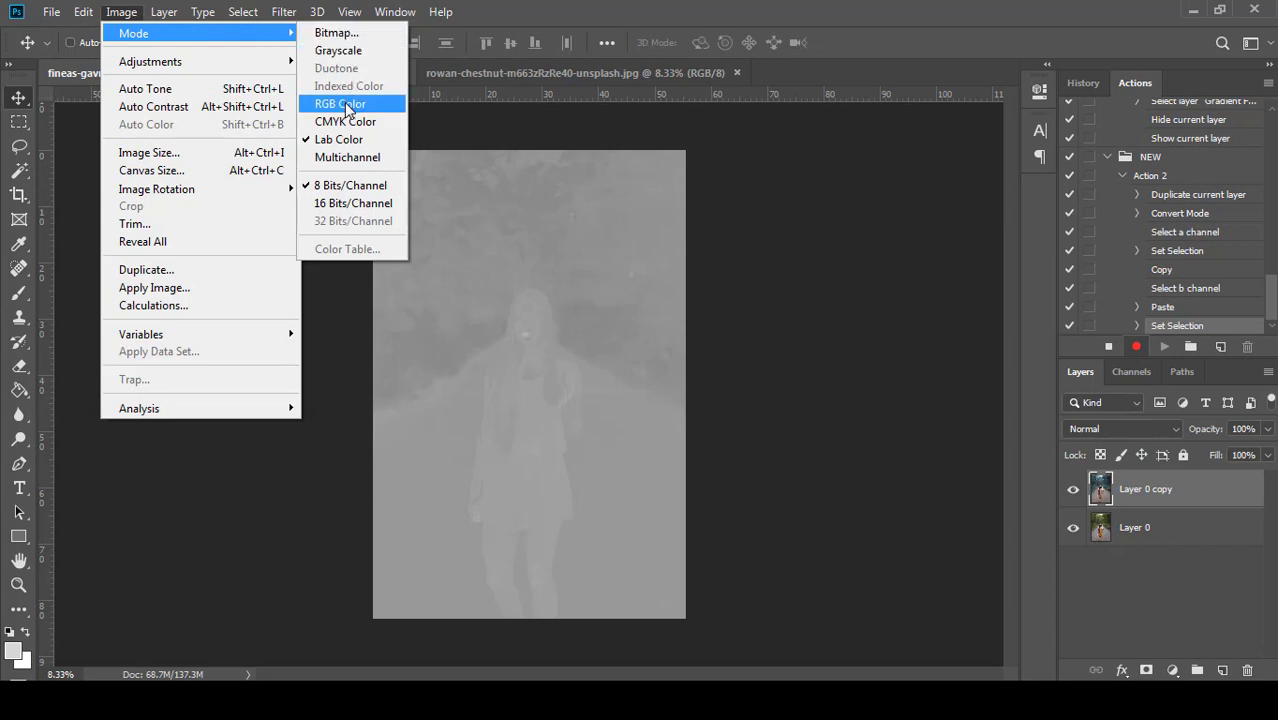
{"action": "left_click", "coordinate": [347, 104]}
{"action": "left_click", "coordinate": [764, 276]}
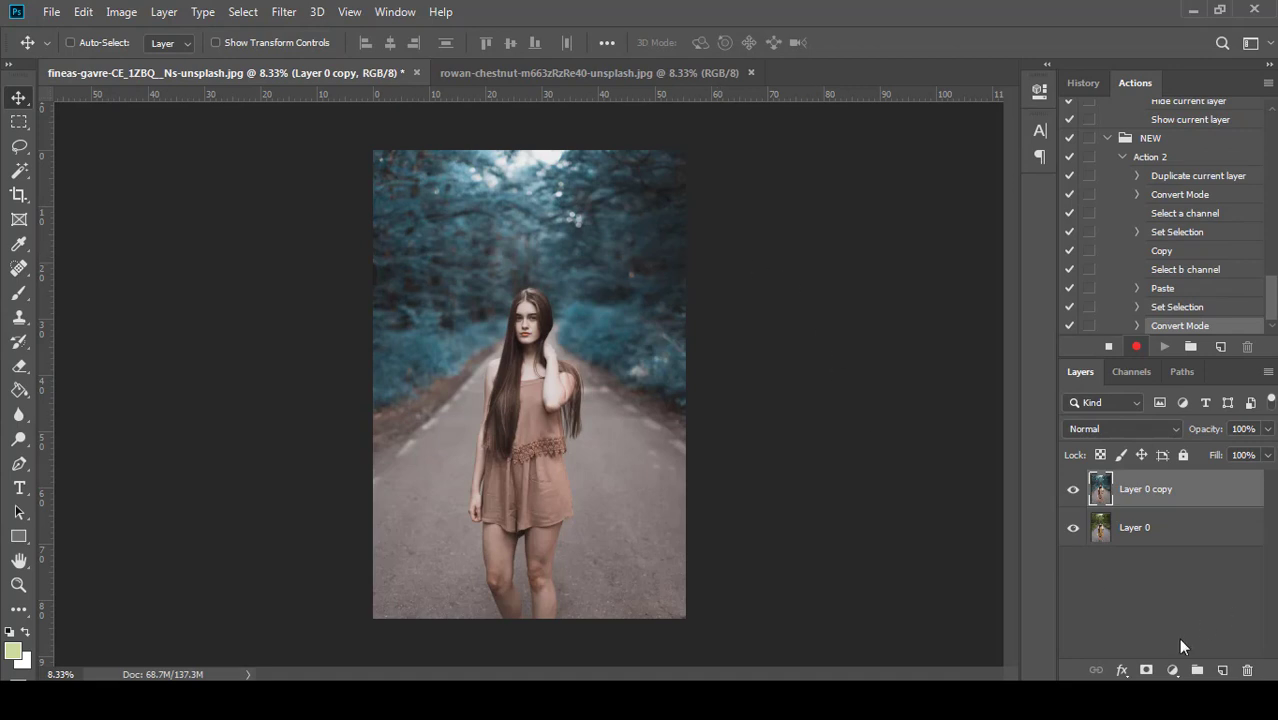
Add a Selective Color layer with Reds Magenta -40 and Yellow +50, then choose Cyans
{"action": "left_click", "coordinate": [1173, 670]}
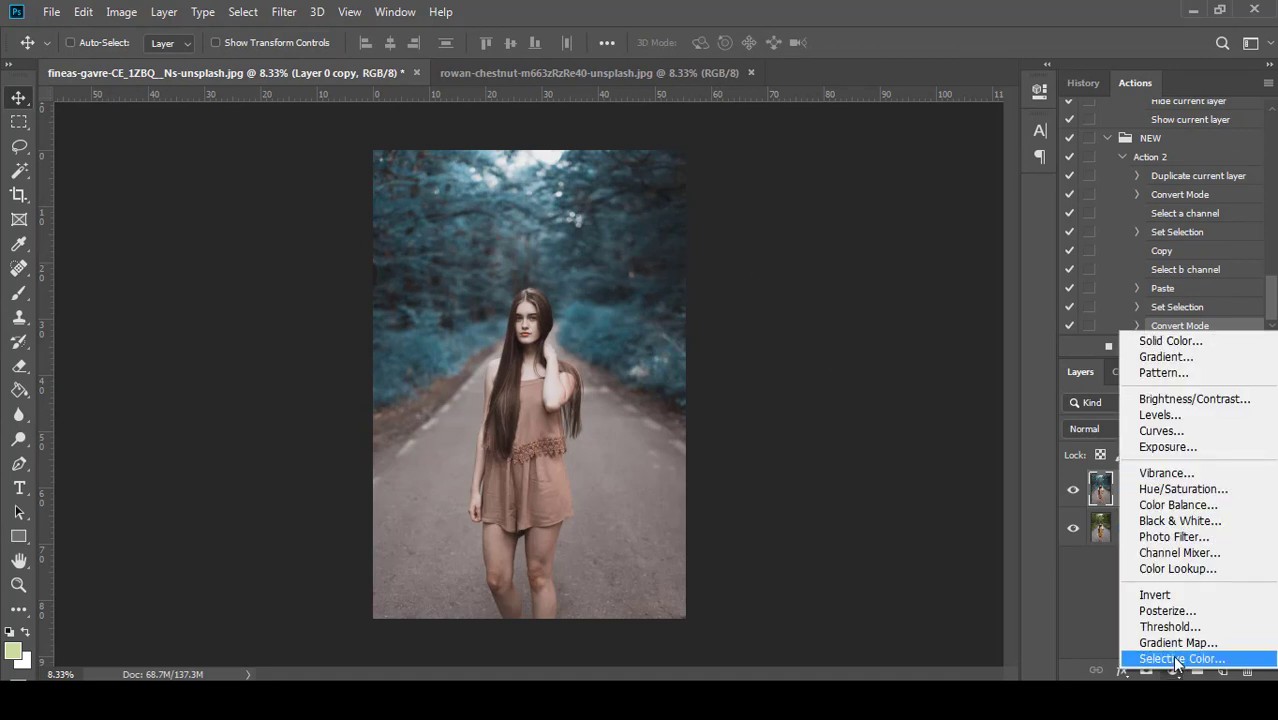
{"action": "left_click", "coordinate": [1176, 659]}
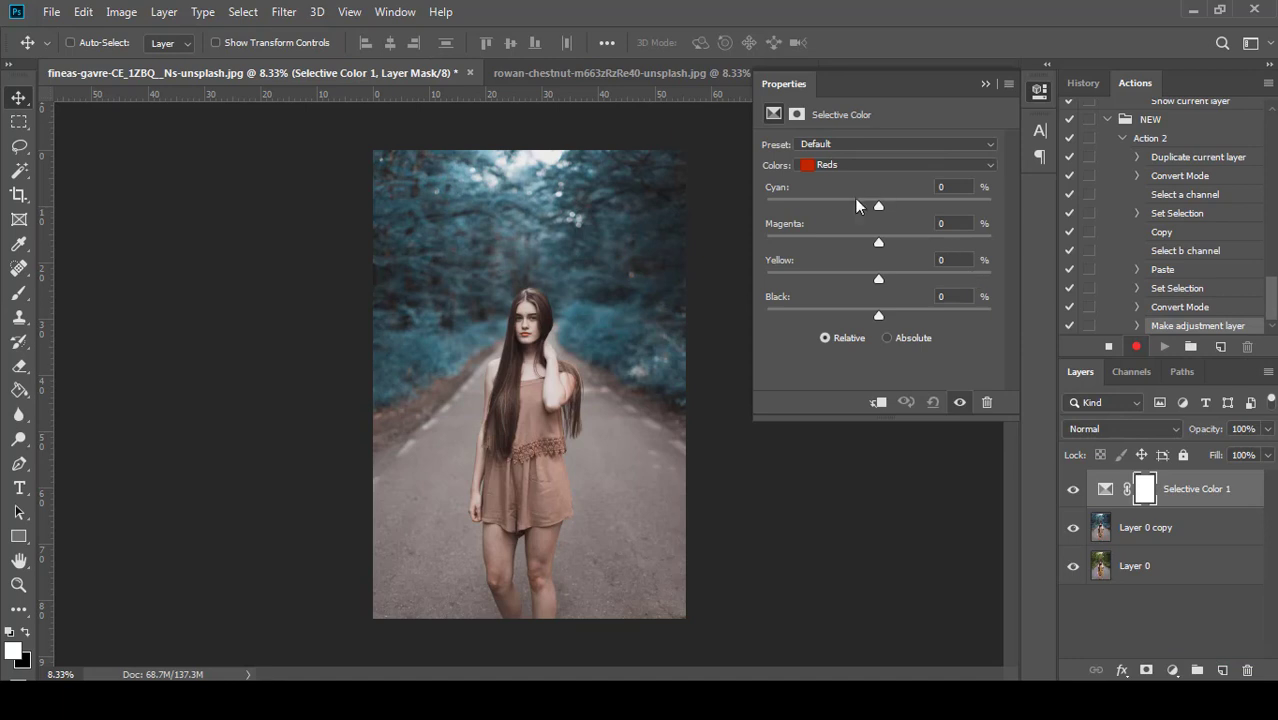
{"action": "left_click", "coordinate": [967, 223]}
{"action": "type", "text": "-40"}
{"action": "left_click", "coordinate": [955, 262]}
{"action": "type", "text": "50"}
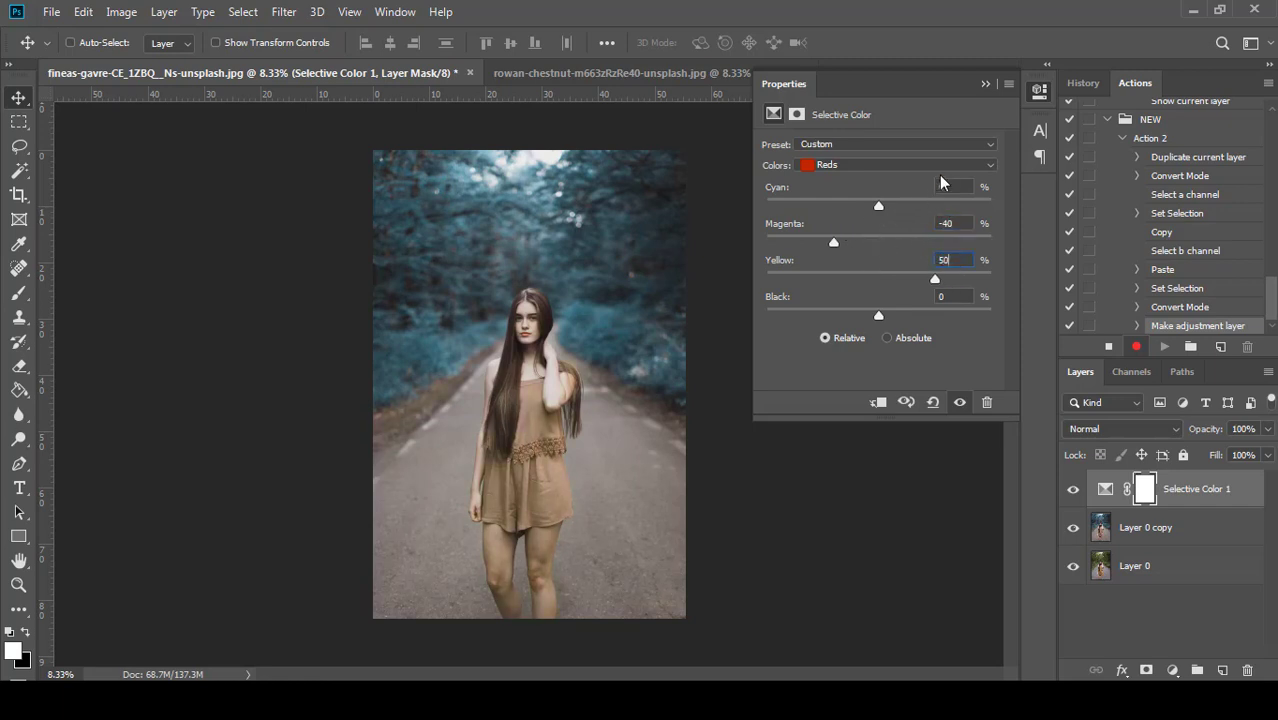
{"action": "left_click", "coordinate": [860, 165]}
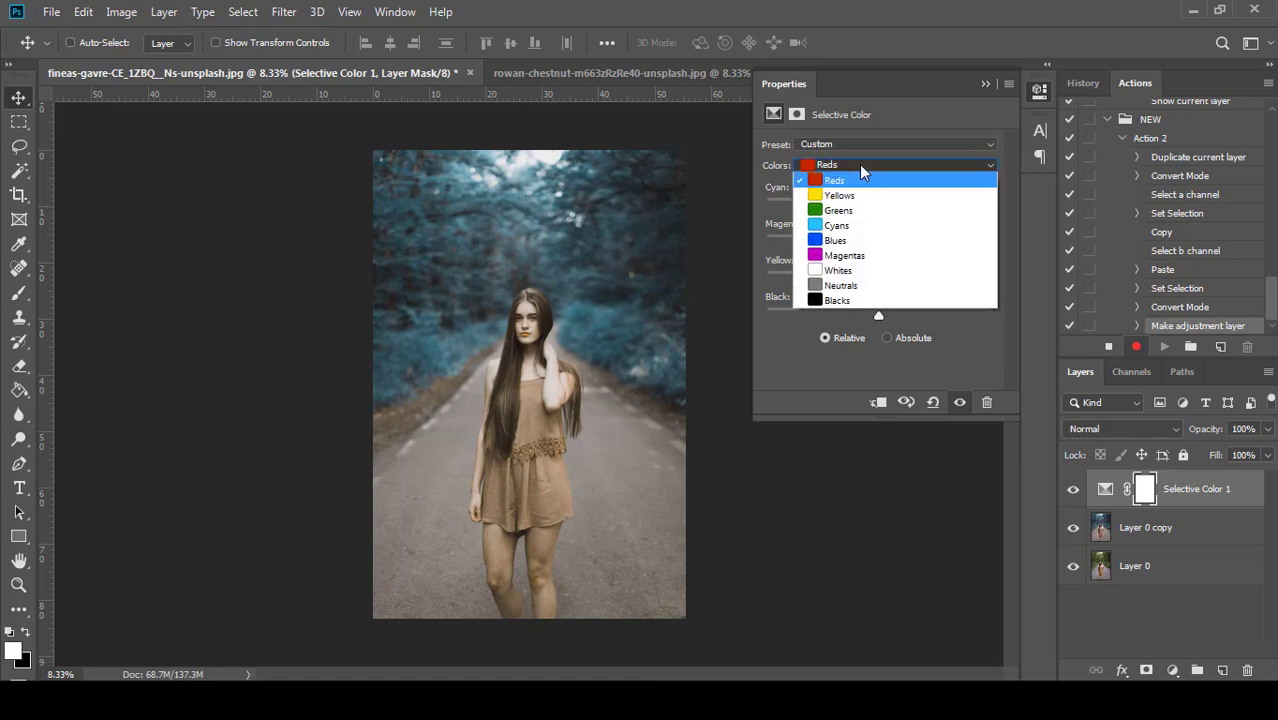
{"action": "left_click", "coordinate": [853, 228]}
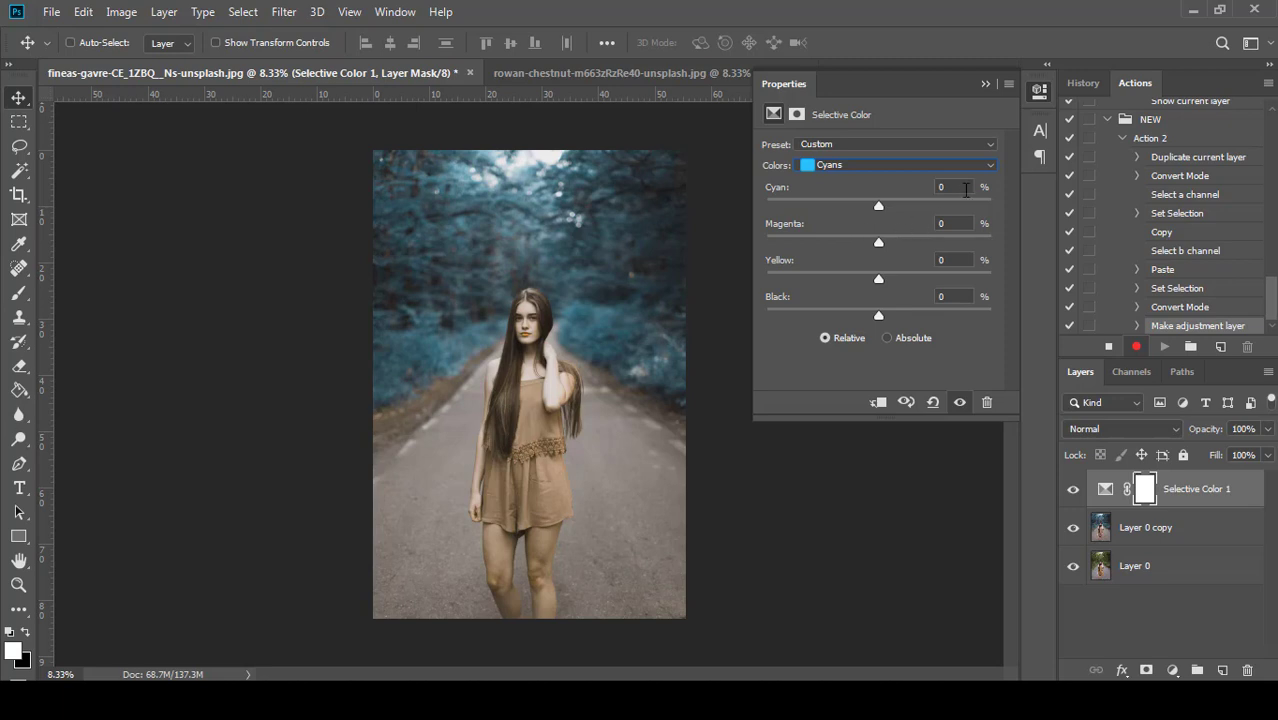
Enter Cyan +10, Magenta +5, Yellow +5 and Black +2 in the Cyans range
{"action": "left_click", "coordinate": [963, 190]}
{"action": "type", "text": "10"}
{"action": "key", "text": "Tab"}
{"action": "type", "text": "5"}
{"action": "key", "text": "Tab"}
{"action": "type", "text": "5"}
{"action": "key", "text": "Tab"}
{"action": "type", "text": "2"}
Set the Blacks range to Cyan +10, Magenta +5, Yellow +5 and Black +2
{"action": "left_click", "coordinate": [838, 170]}
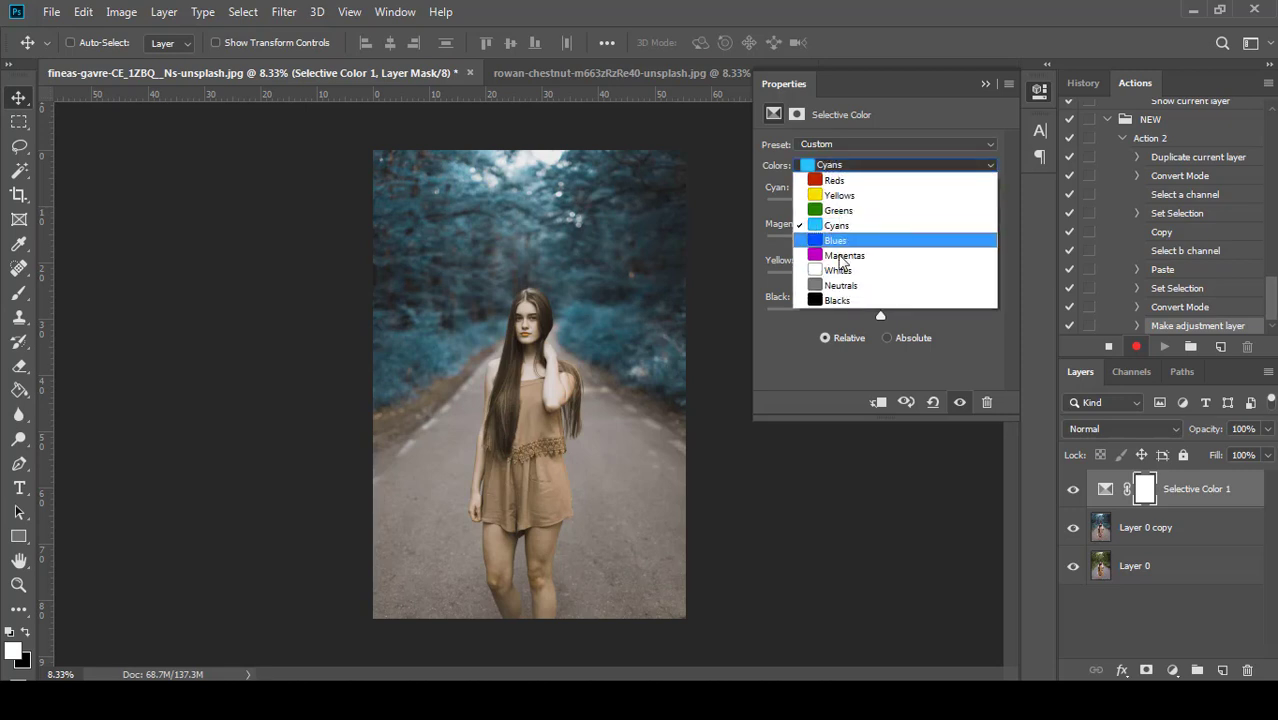
{"action": "left_click", "coordinate": [836, 301]}
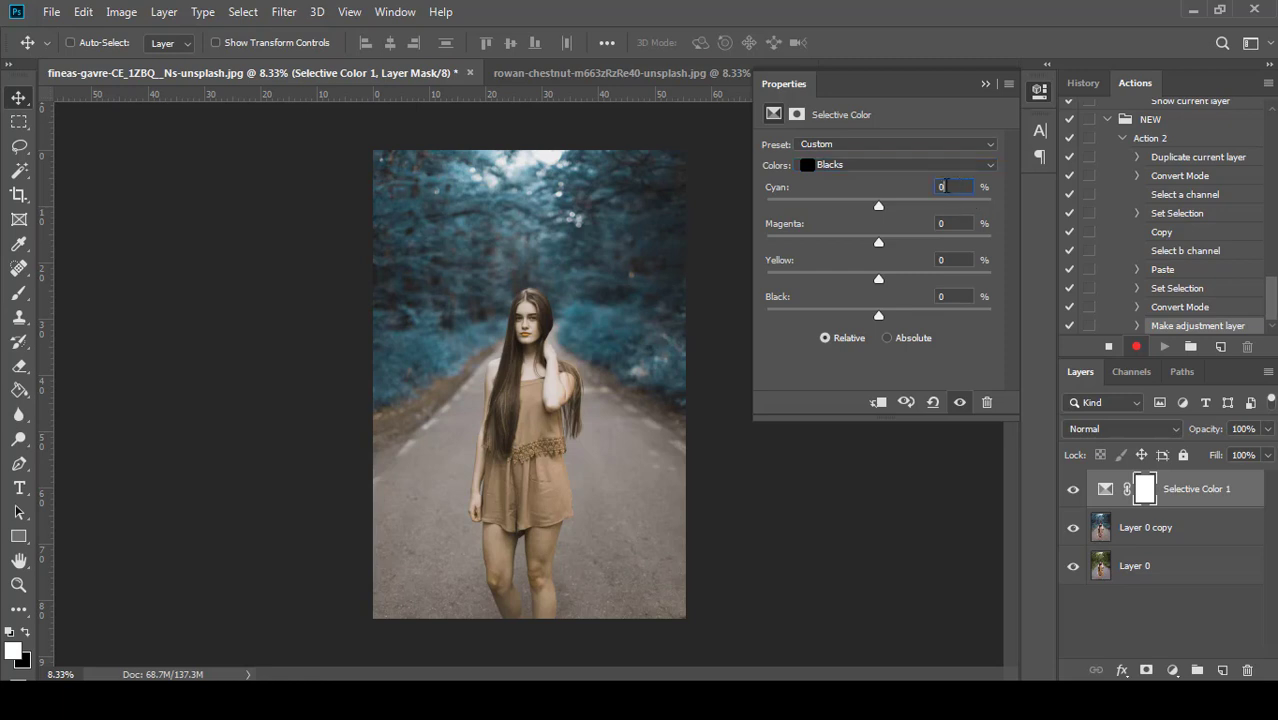
{"action": "left_click", "coordinate": [946, 186]}
{"action": "type", "text": "1"}
{"action": "type", "text": "0"}
{"action": "key", "text": "Tab"}
{"action": "type", "text": "5"}
{"action": "key", "text": "Tab"}
{"action": "type", "text": "5"}
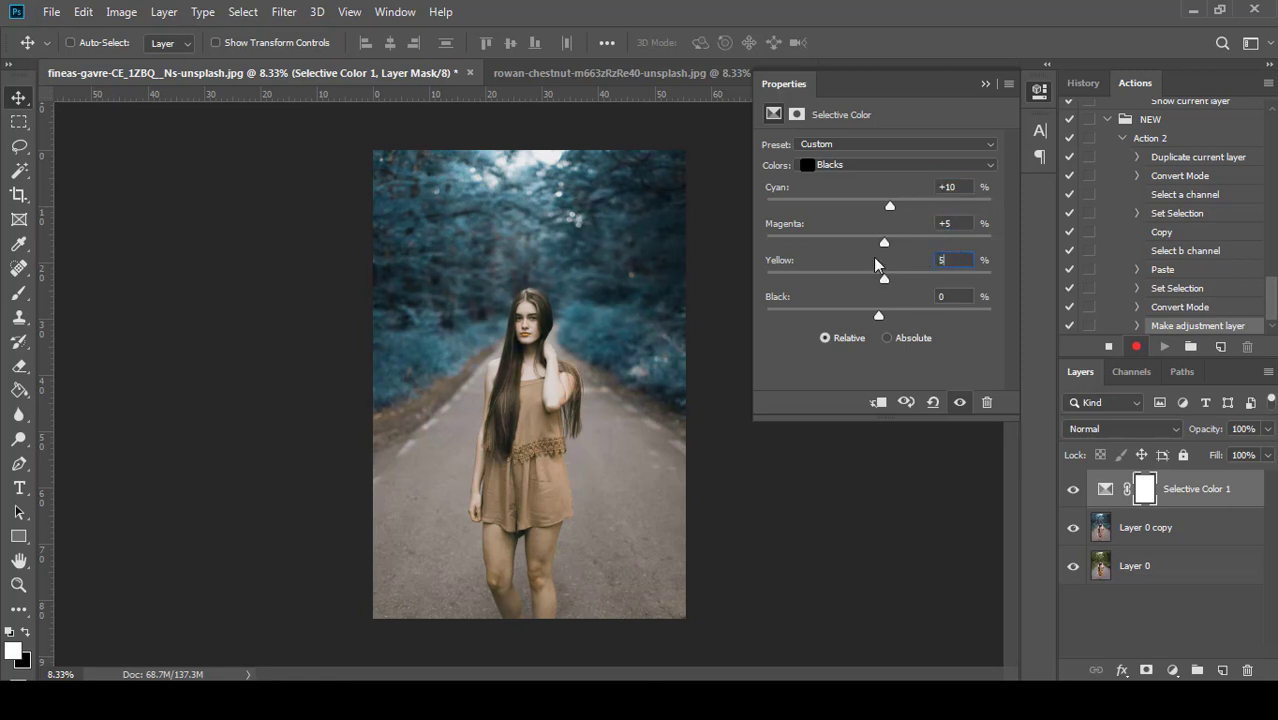
{"action": "key", "text": "Tab"}
{"action": "type", "text": "2"}
Reset the Cyans range to cyan 0, magenta 0 and black +10, then collapse Properties
{"action": "left_click", "coordinate": [838, 166]}
{"action": "left_click", "coordinate": [845, 220]}
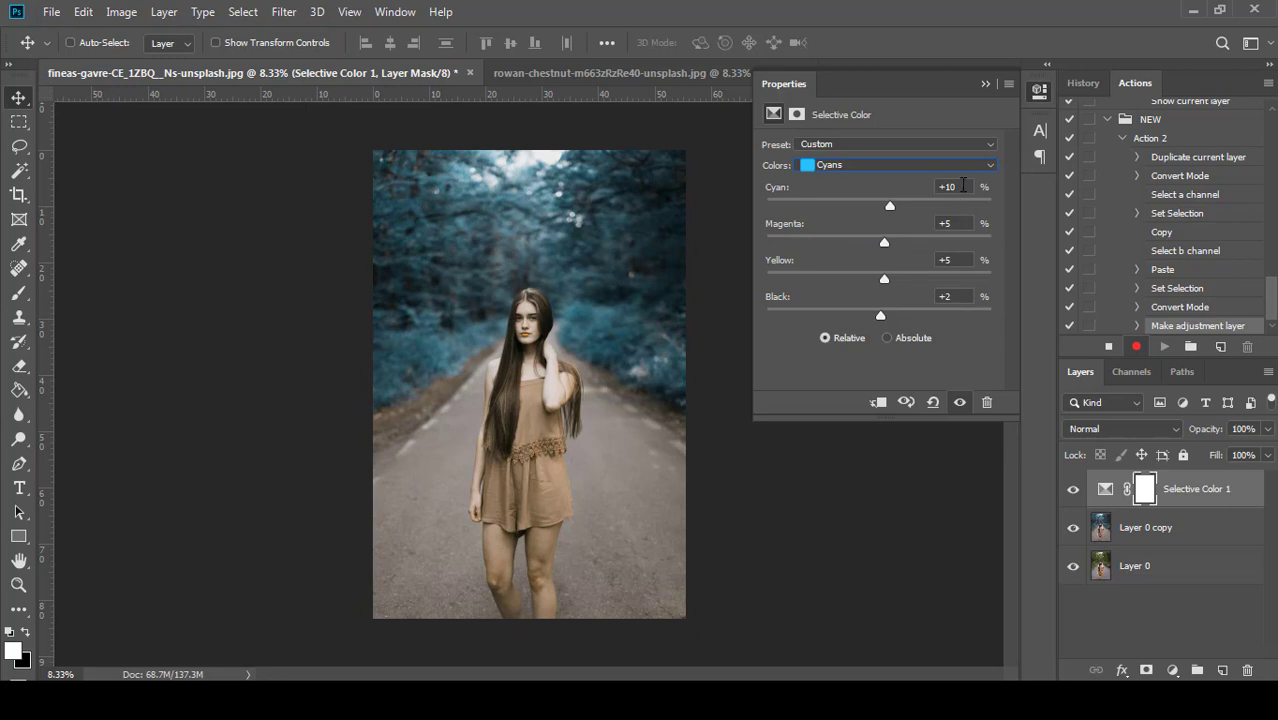
{"action": "left_click", "coordinate": [955, 187]}
{"action": "type", "text": "0"}
{"action": "key", "text": "Tab"}
{"action": "type", "text": "50"}
{"action": "left_click_drag", "start_coordinate": [962, 222], "coordinate": [912, 223]}
{"action": "type", "text": "0"}
{"action": "key", "text": "Tab"}
{"action": "type", "text": "0"}
{"action": "key", "text": "Tab"}
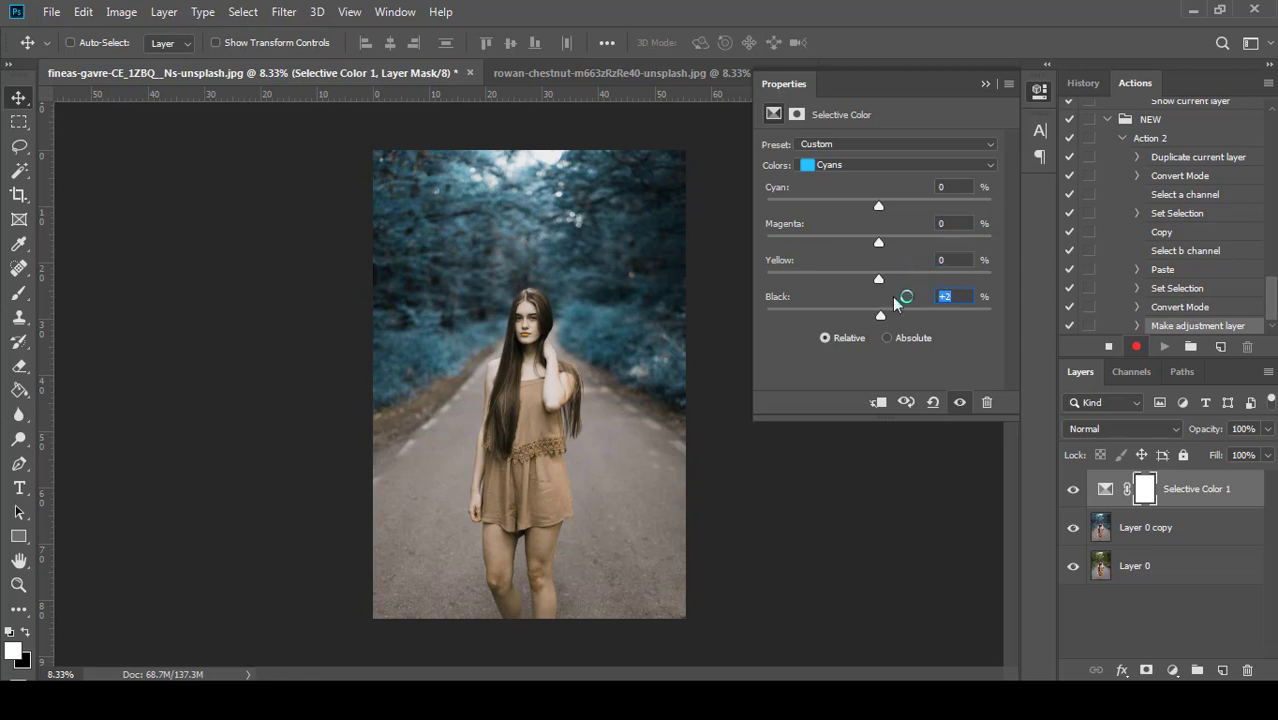
{"action": "type", "text": "1"}
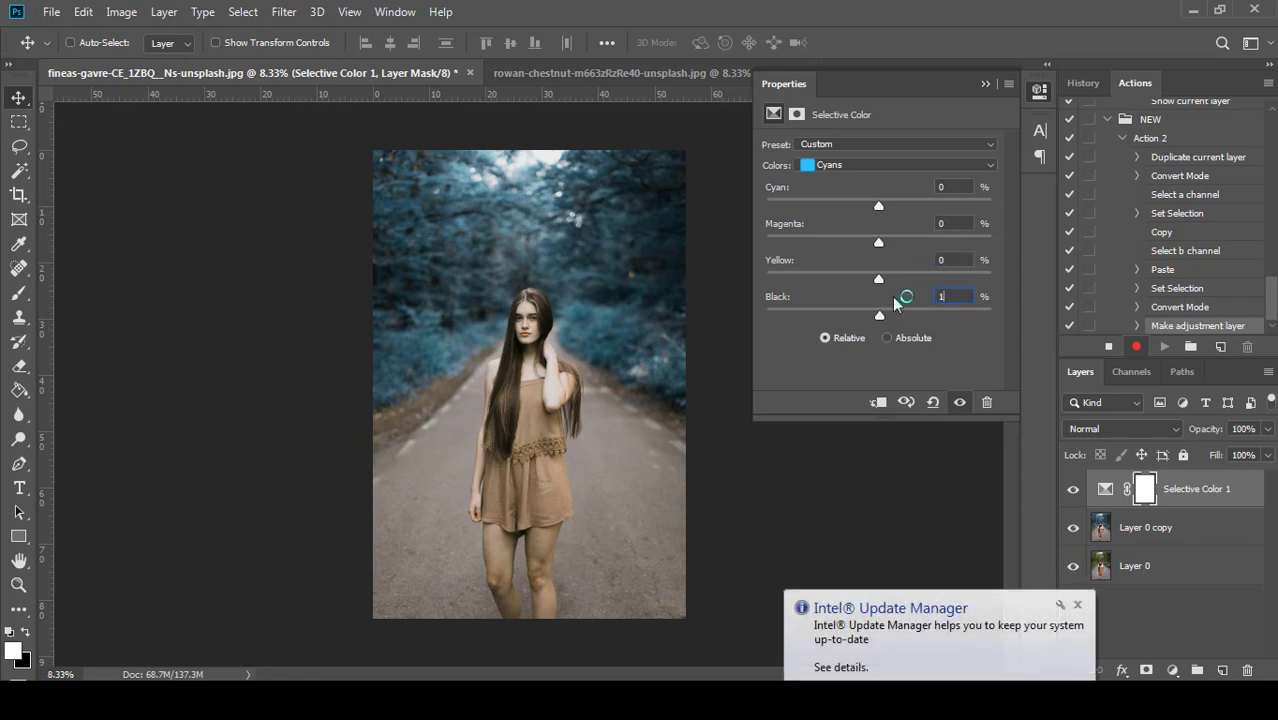
{"action": "type", "text": "0"}
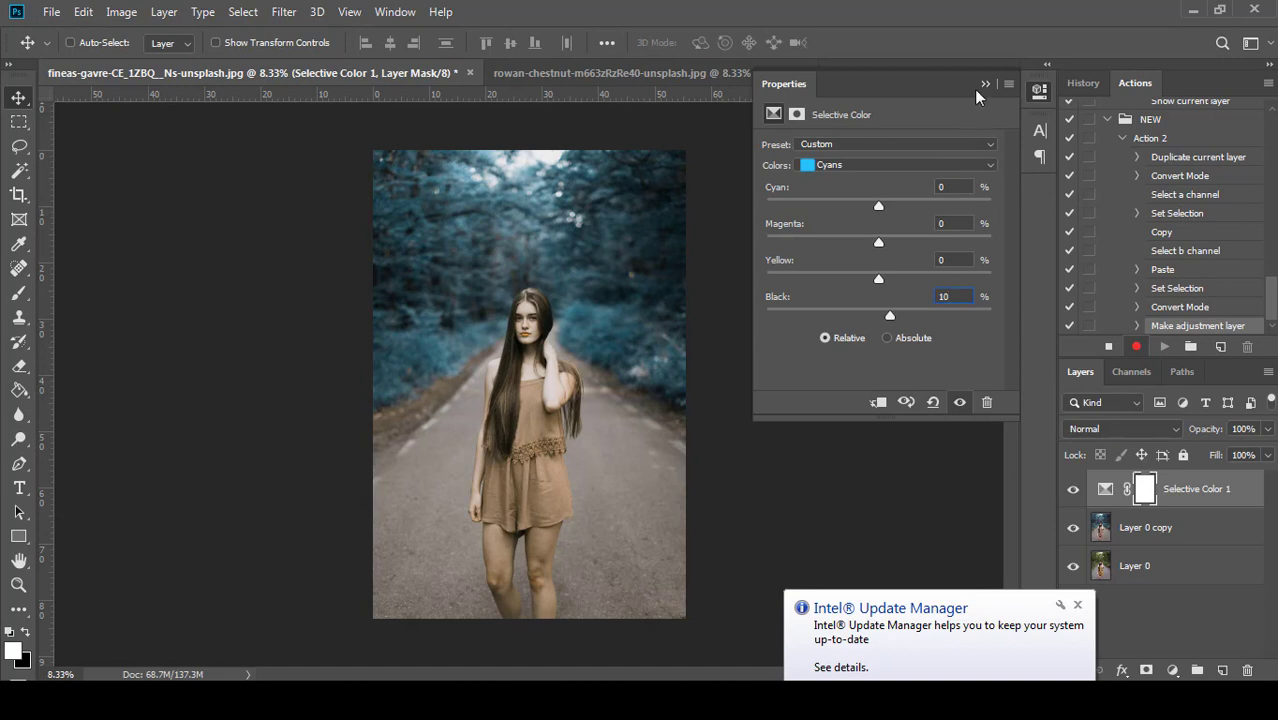
{"action": "left_click", "coordinate": [984, 84]}
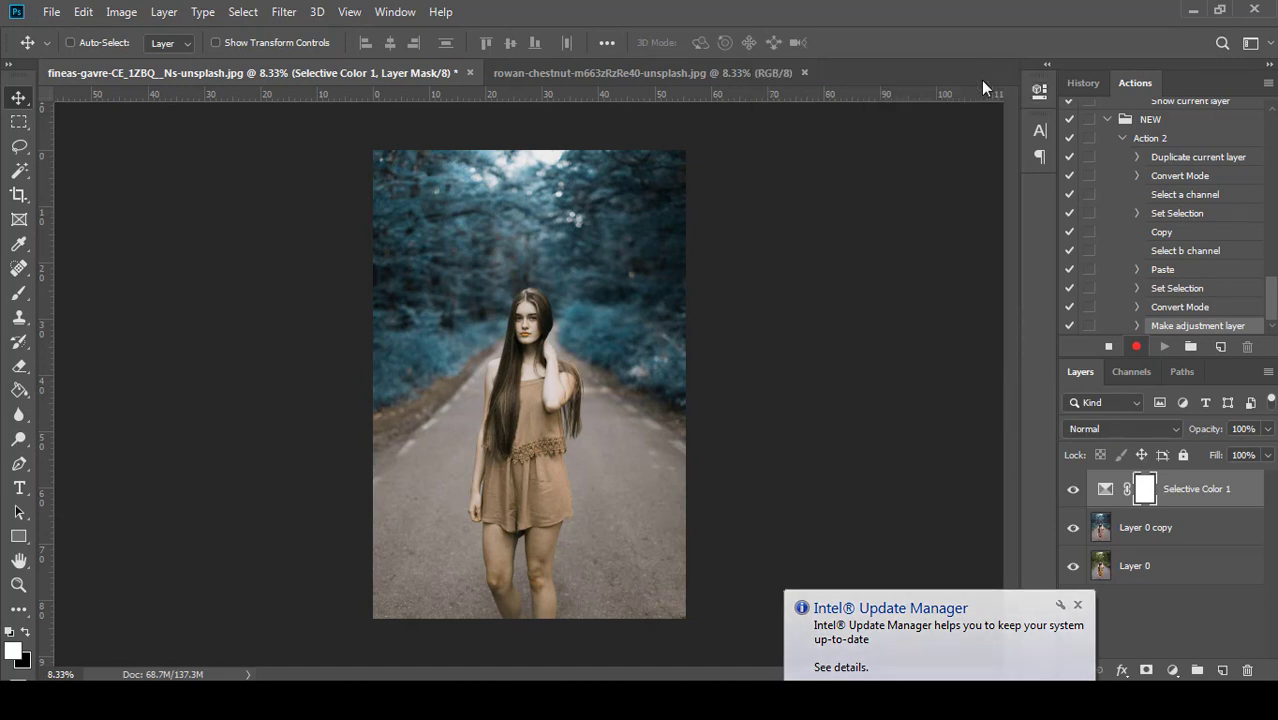
Add a Curves layer and raise the RGB black point to fade the shadows
{"action": "left_click", "coordinate": [1178, 670]}
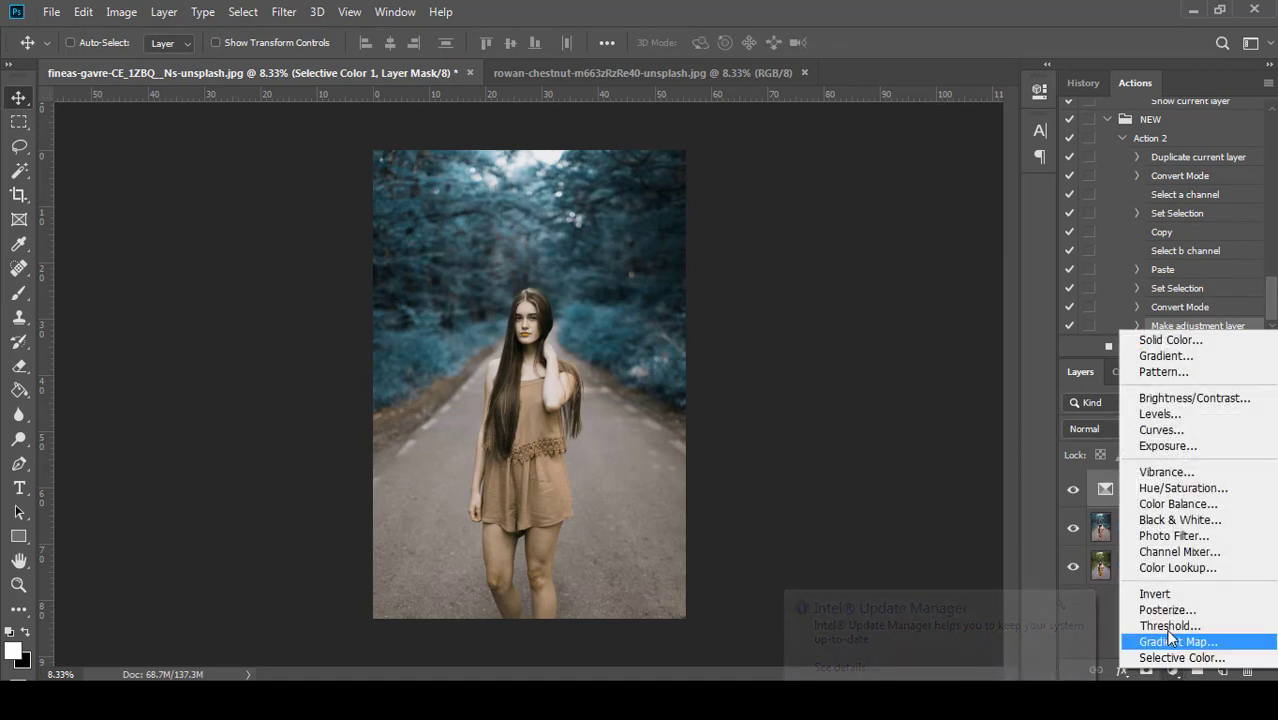
{"action": "left_click", "coordinate": [1145, 431]}
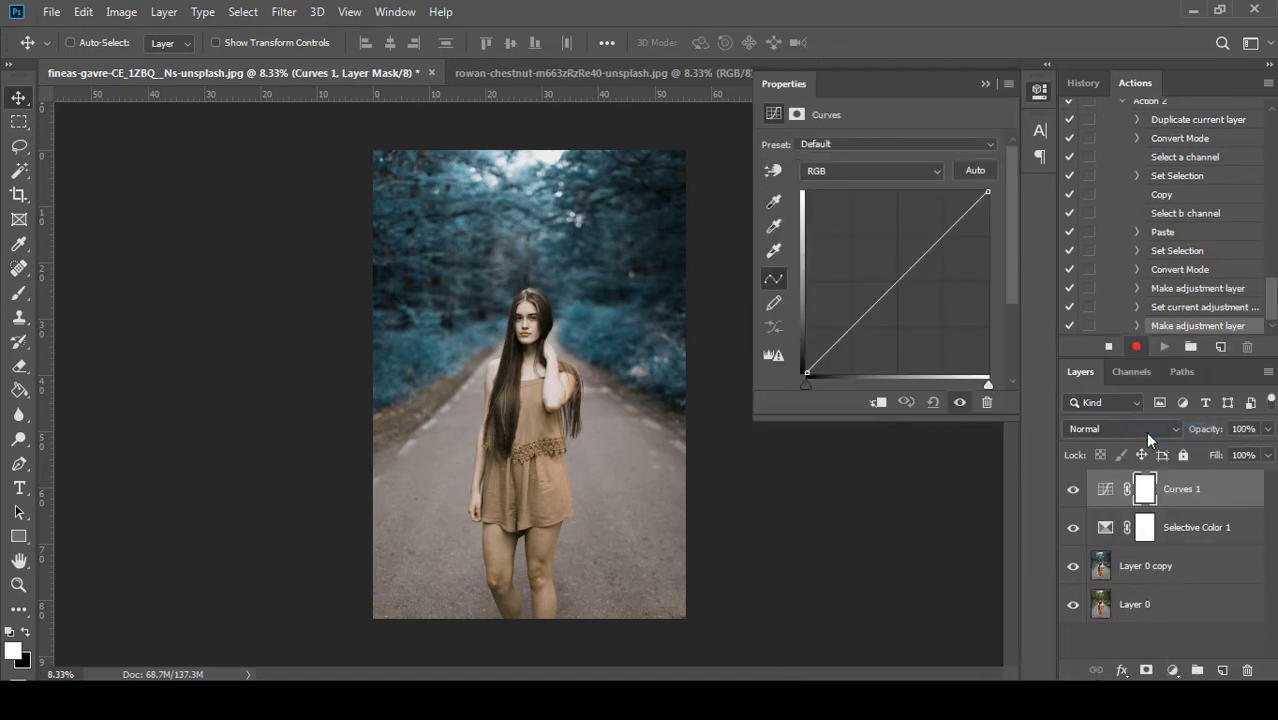
{"action": "mouse_move", "coordinate": [815, 376]}
{"action": "left_mouse_down"}
{"action": "mouse_move", "coordinate": [812, 340]}
{"action": "mouse_move", "coordinate": [849, 326]}
{"action": "mouse_move", "coordinate": [841, 337]}
{"action": "left_mouse_up"}
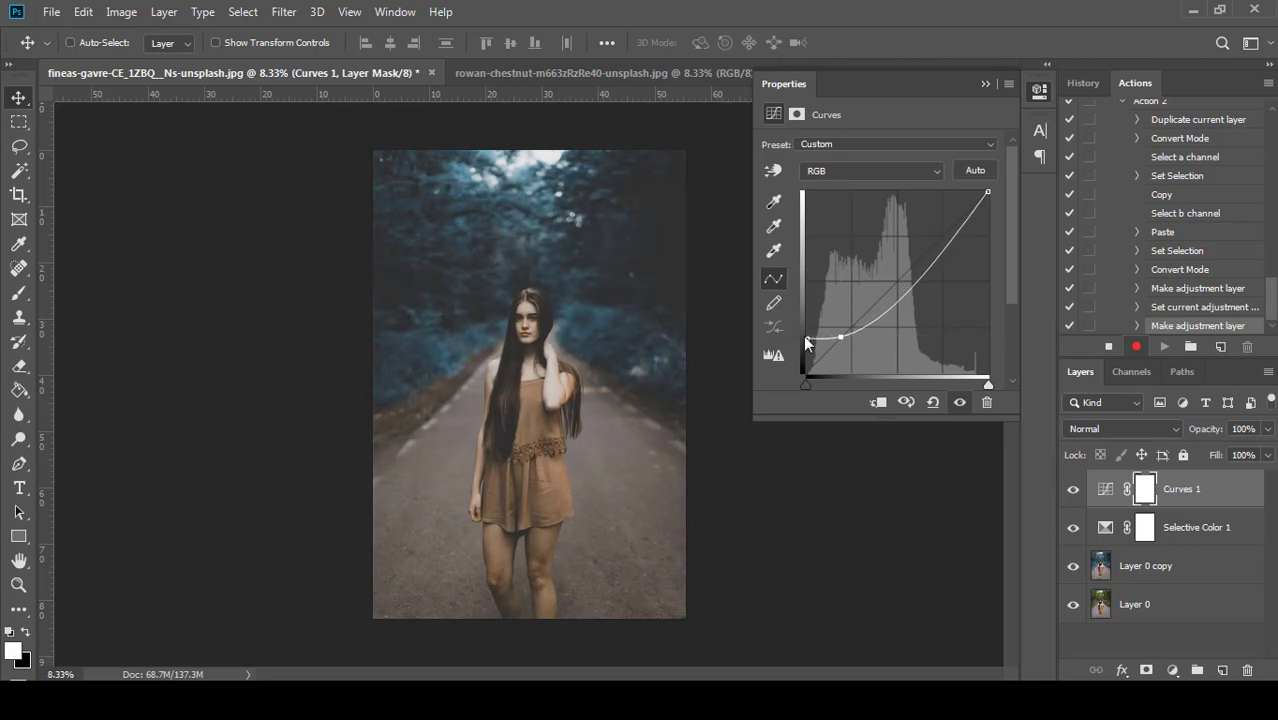
{"action": "left_click_drag", "start_coordinate": [805, 339], "coordinate": [807, 346]}
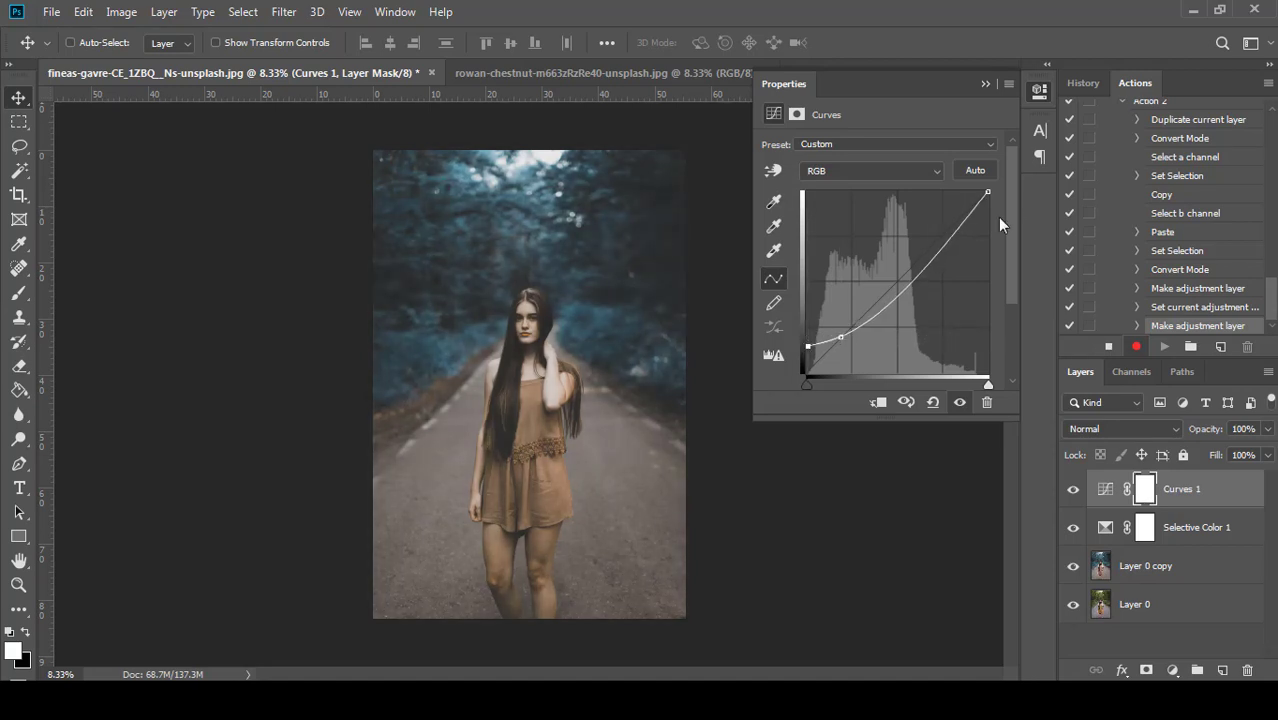
On the Blue curve lift shadows and lower highlights, then fine-tune the RGB black point
{"action": "left_click", "coordinate": [836, 168]}
{"action": "left_click", "coordinate": [832, 230]}
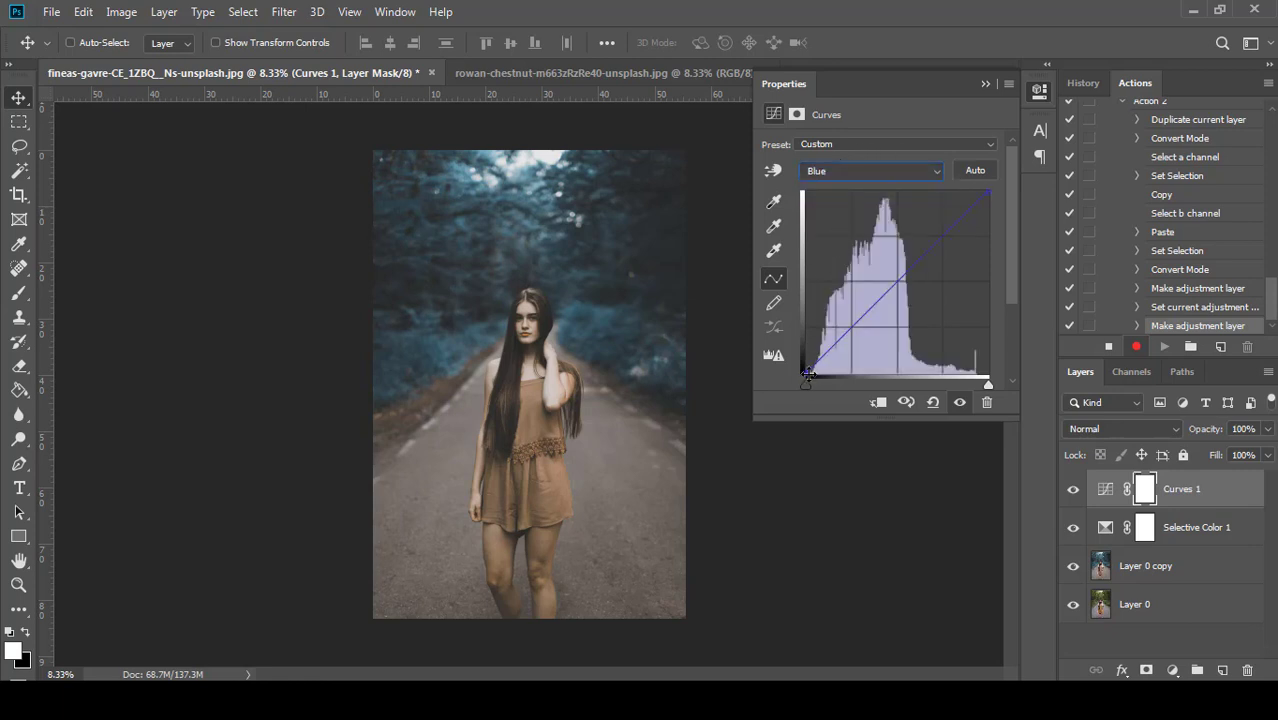
{"action": "left_click_drag", "start_coordinate": [806, 368], "coordinate": [804, 357]}
{"action": "left_click_drag", "start_coordinate": [988, 192], "coordinate": [998, 217]}
{"action": "left_click_drag", "start_coordinate": [806, 358], "coordinate": [806, 355]}
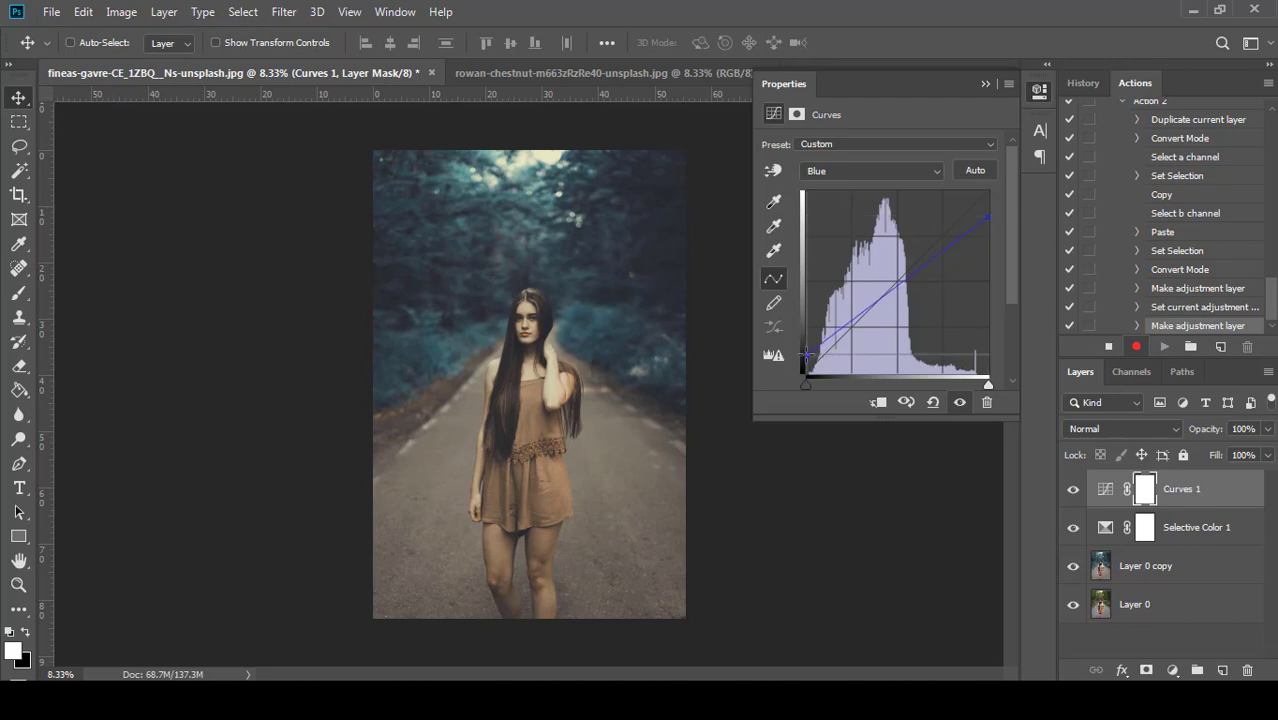
{"action": "left_click", "coordinate": [840, 170]}
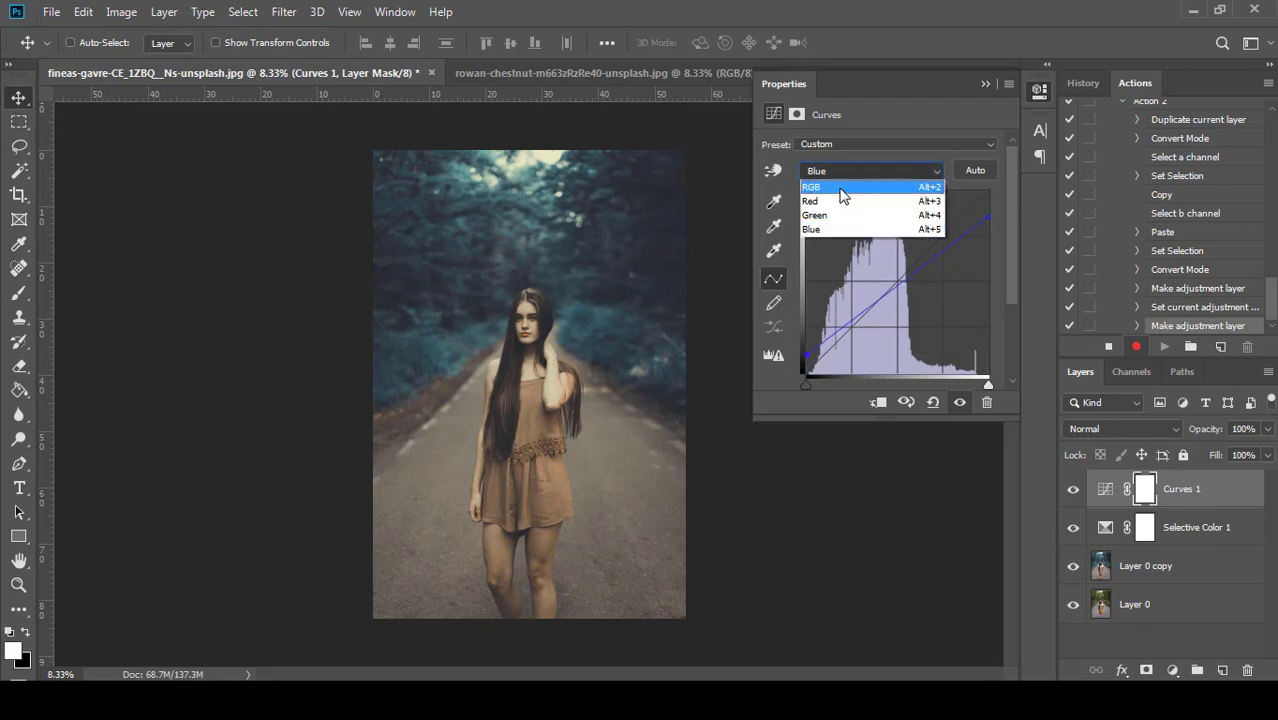
{"action": "left_click", "coordinate": [839, 185]}
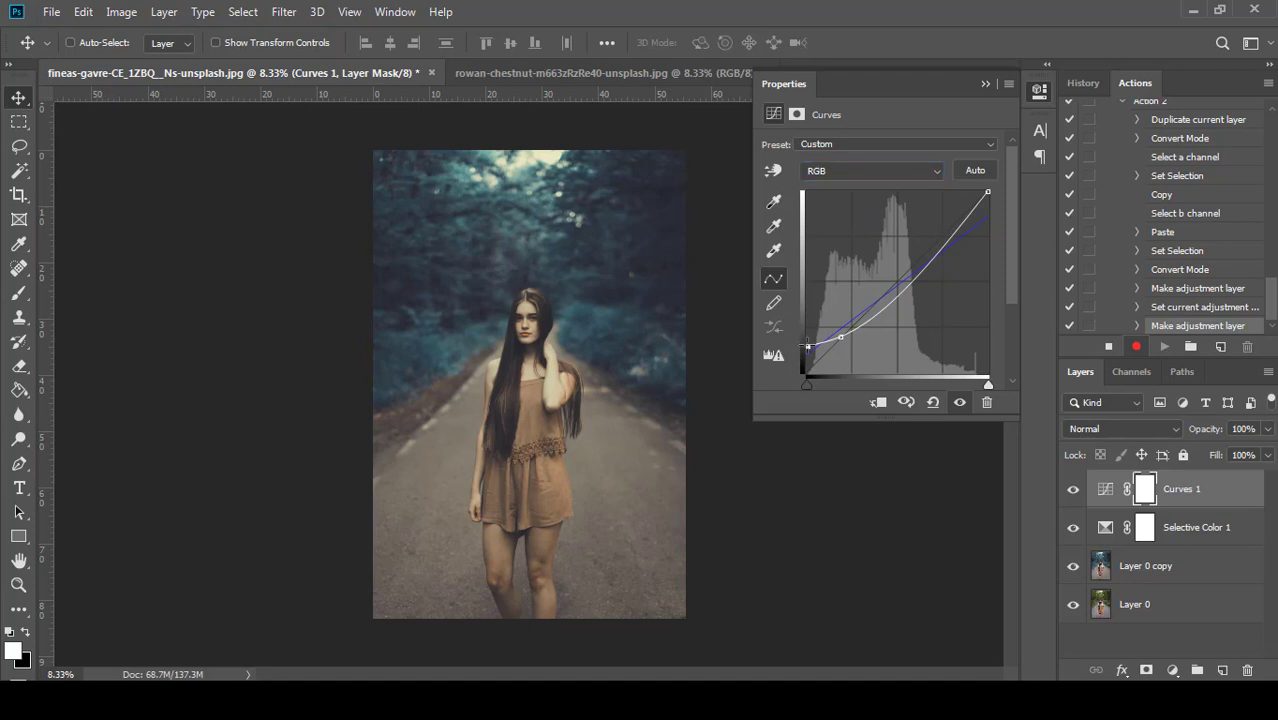
{"action": "left_click_drag", "start_coordinate": [806, 344], "coordinate": [808, 351]}
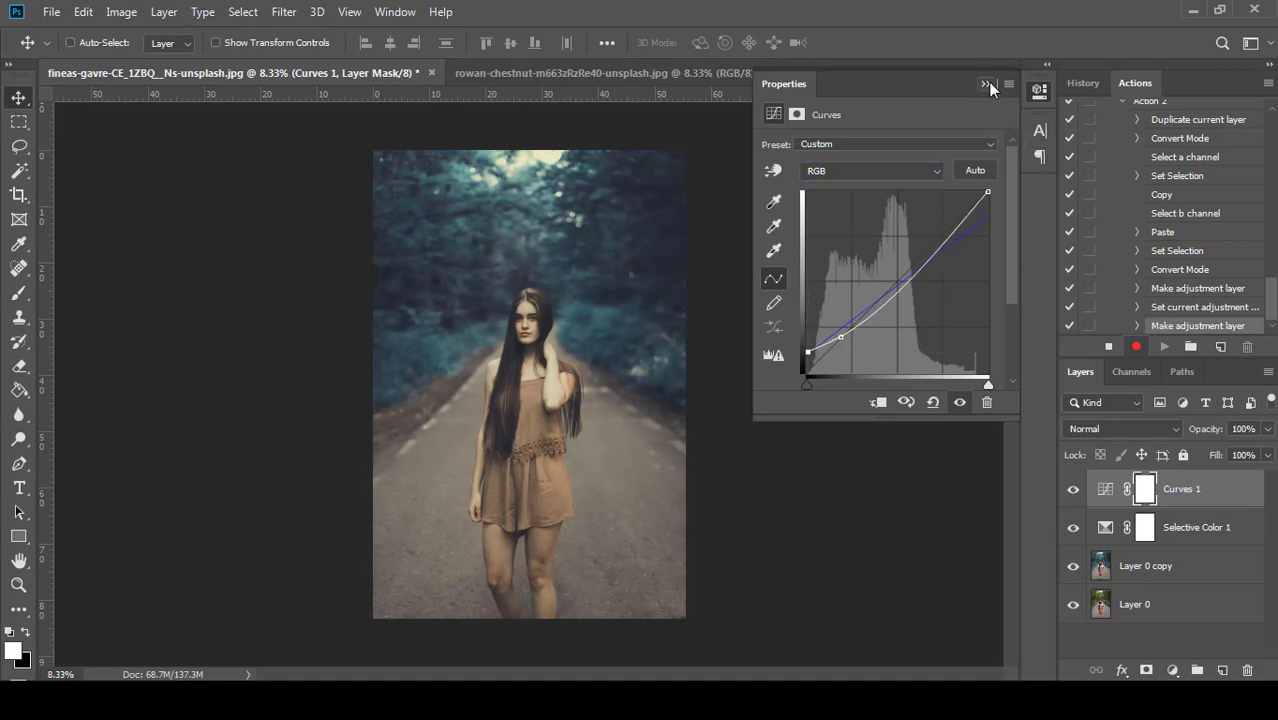
{"action": "left_click", "coordinate": [985, 84]}
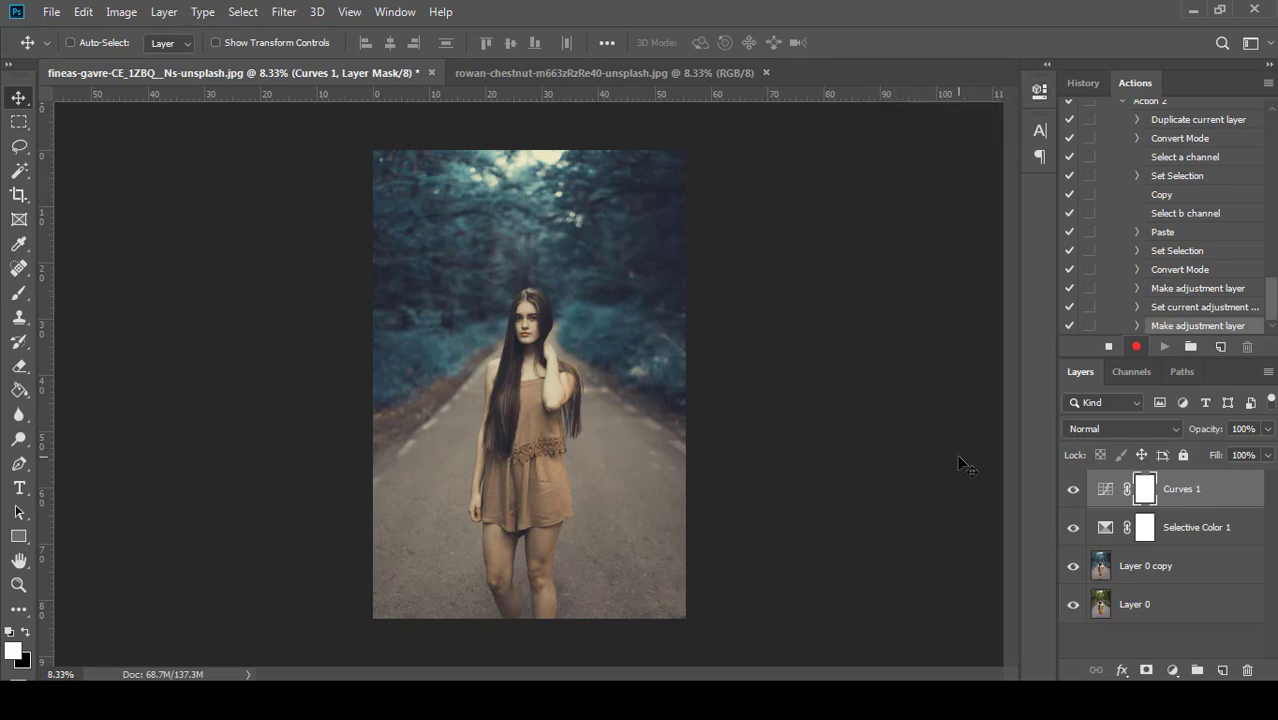
Add a Gradient Fill with a purple-to-orange preset, reversed so orange sits at the bottom
{"action": "left_click", "coordinate": [1168, 669]}
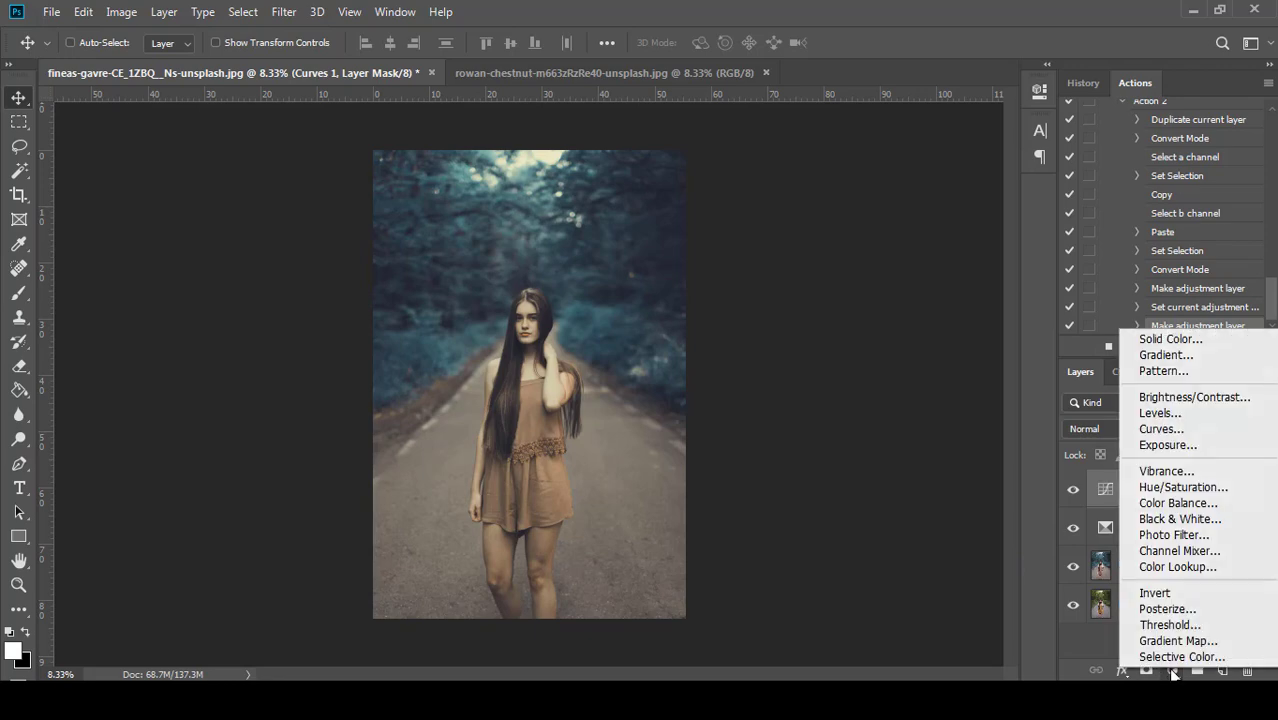
{"action": "left_click", "coordinate": [1163, 355]}
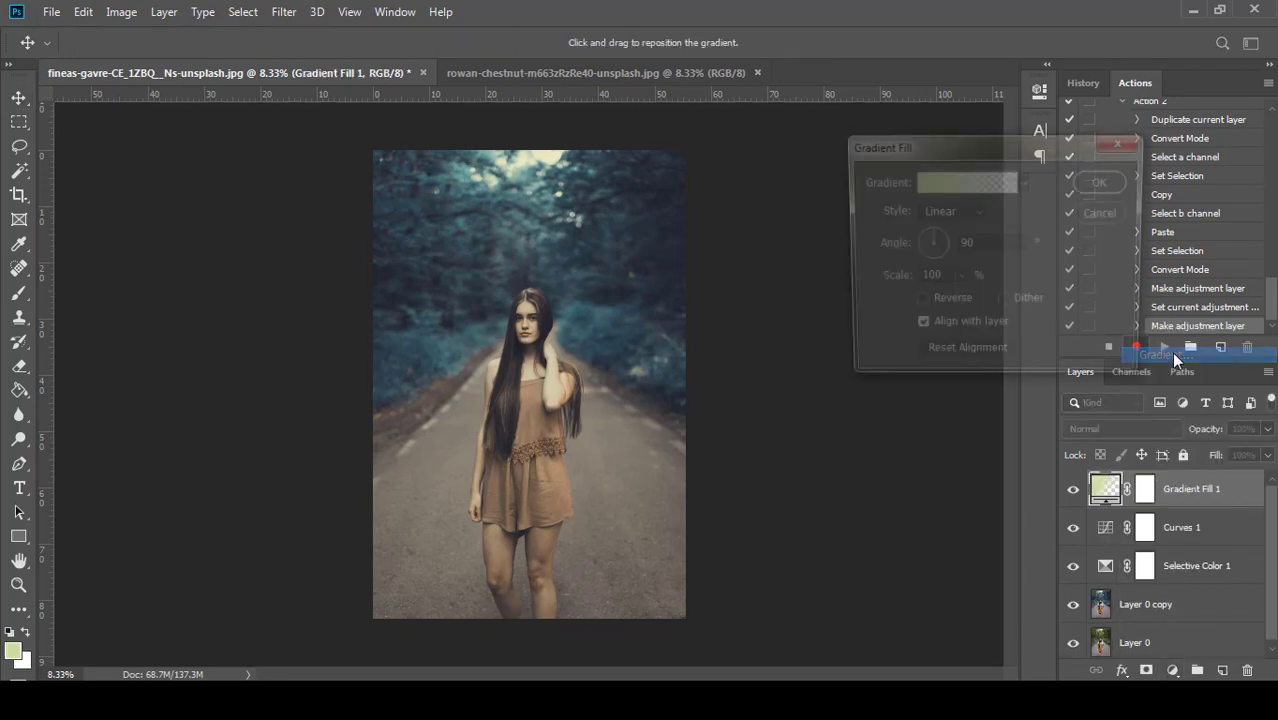
{"action": "left_click", "coordinate": [979, 178]}
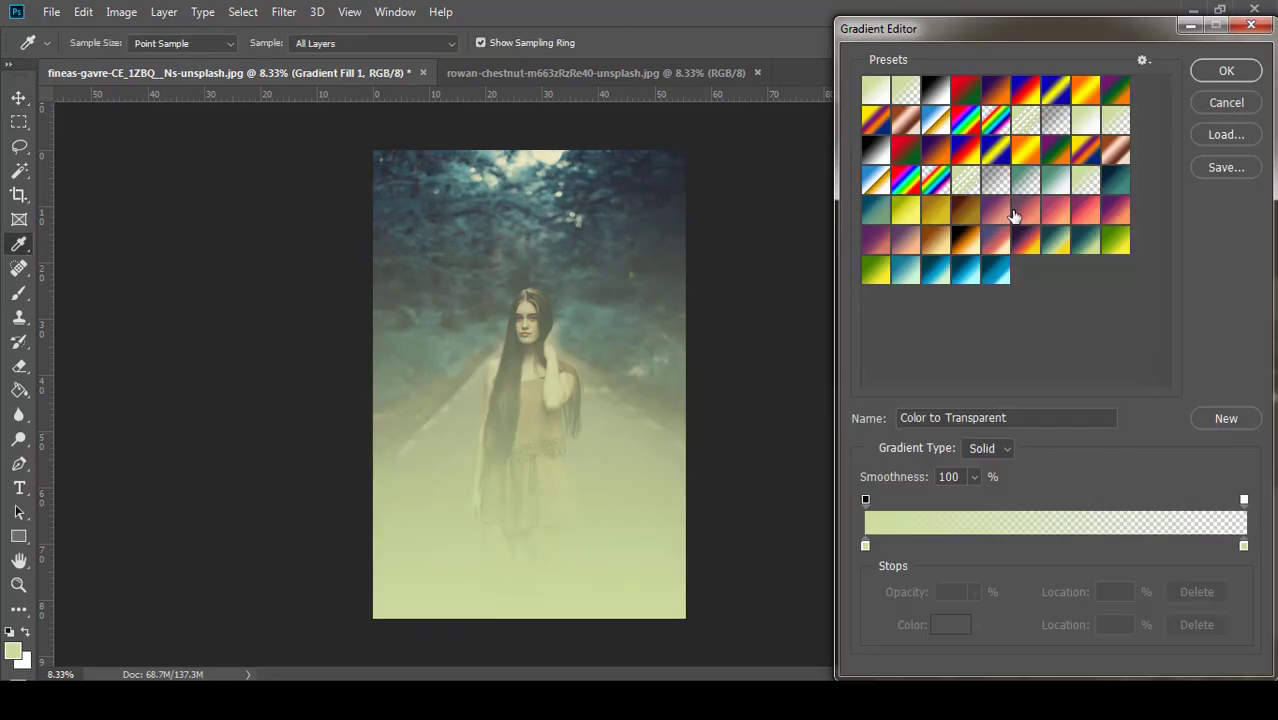
{"action": "left_click", "coordinate": [1002, 243]}
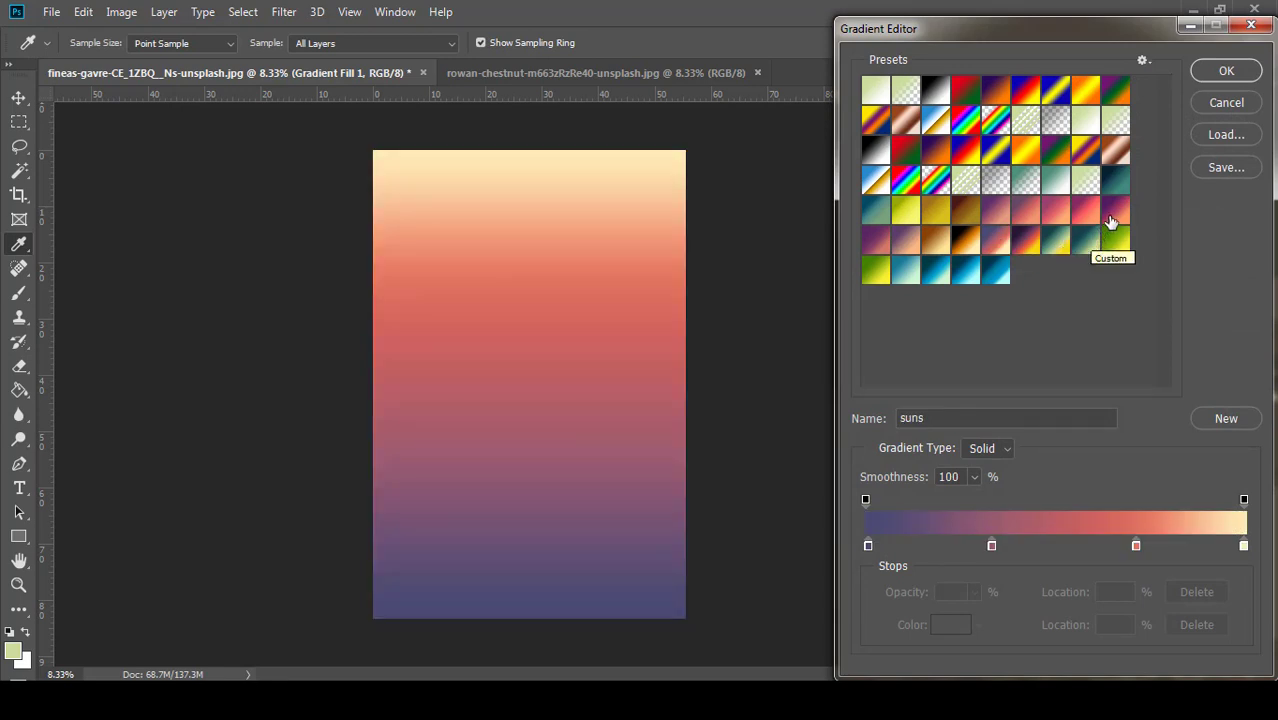
{"action": "left_click", "coordinate": [1078, 220]}
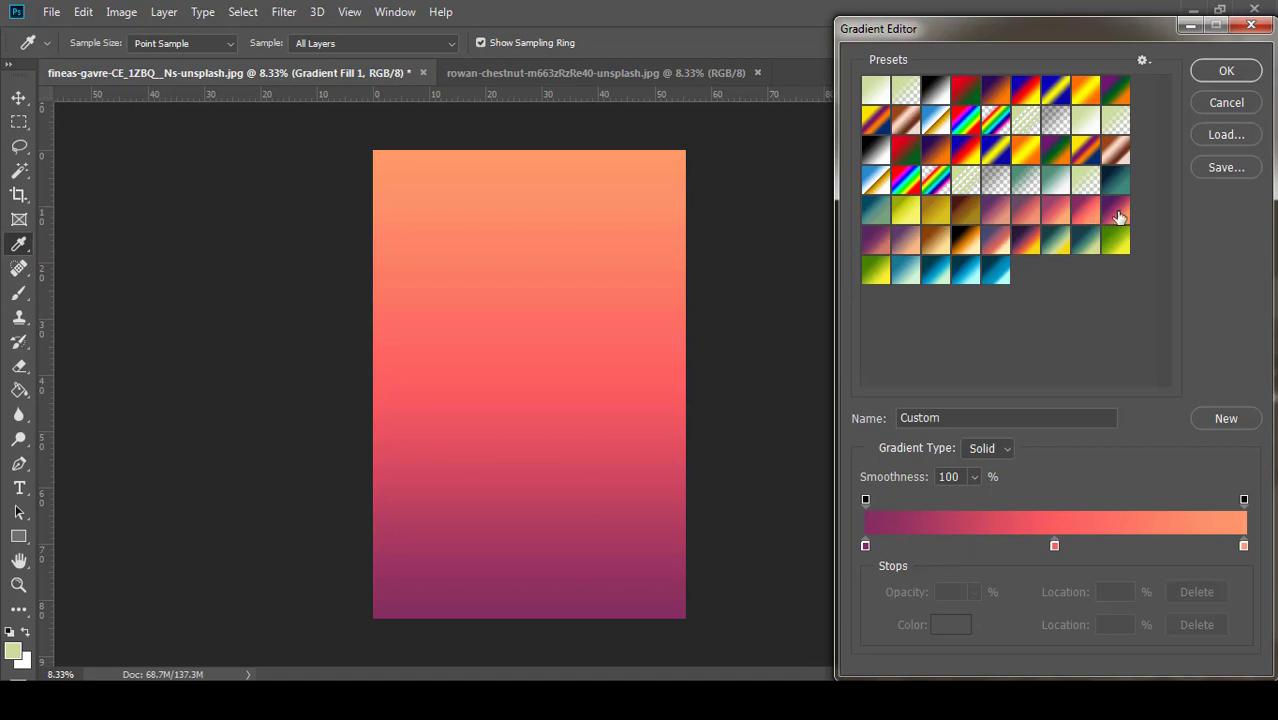
{"action": "left_click", "coordinate": [1060, 213]}
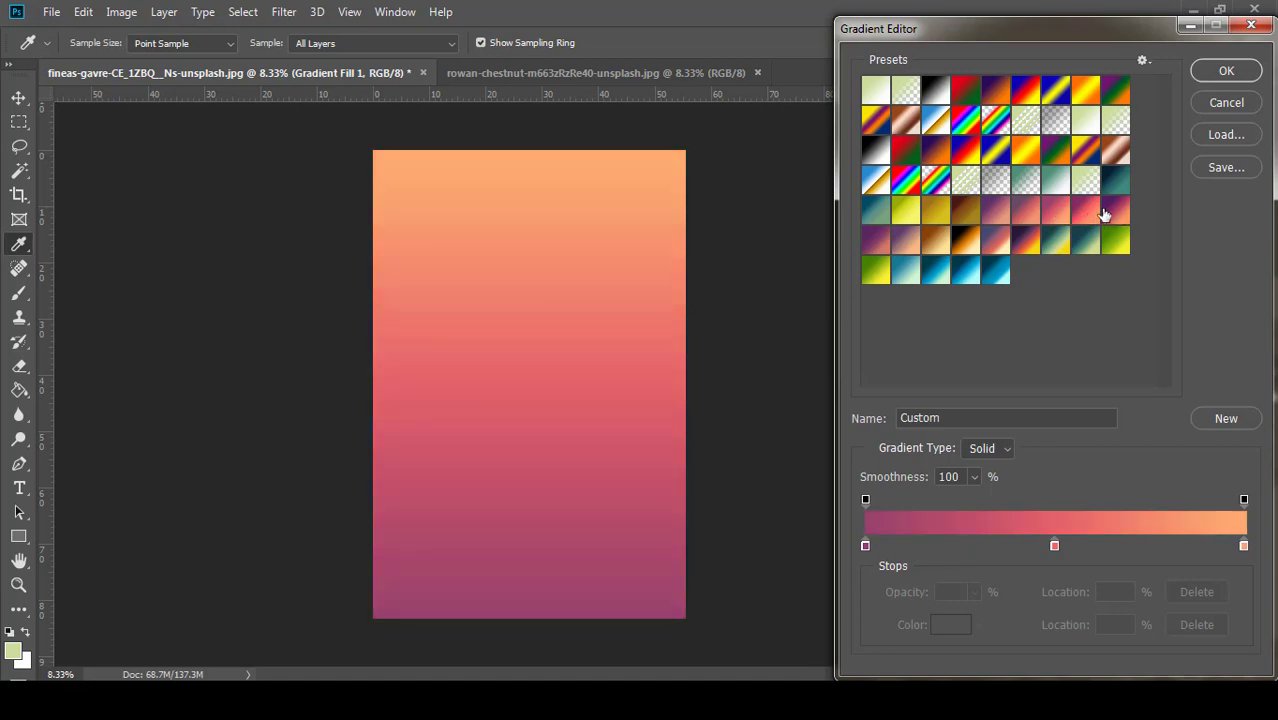
{"action": "left_click", "coordinate": [1120, 216]}
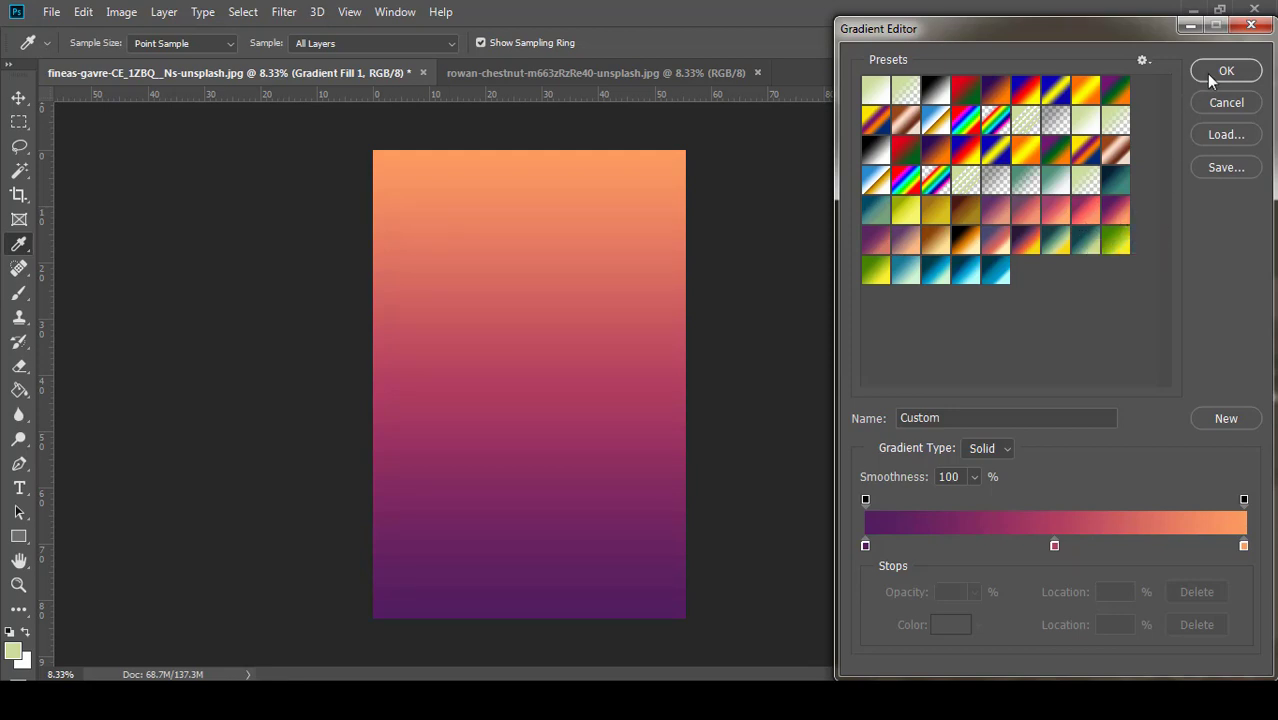
{"action": "left_click", "coordinate": [878, 245]}
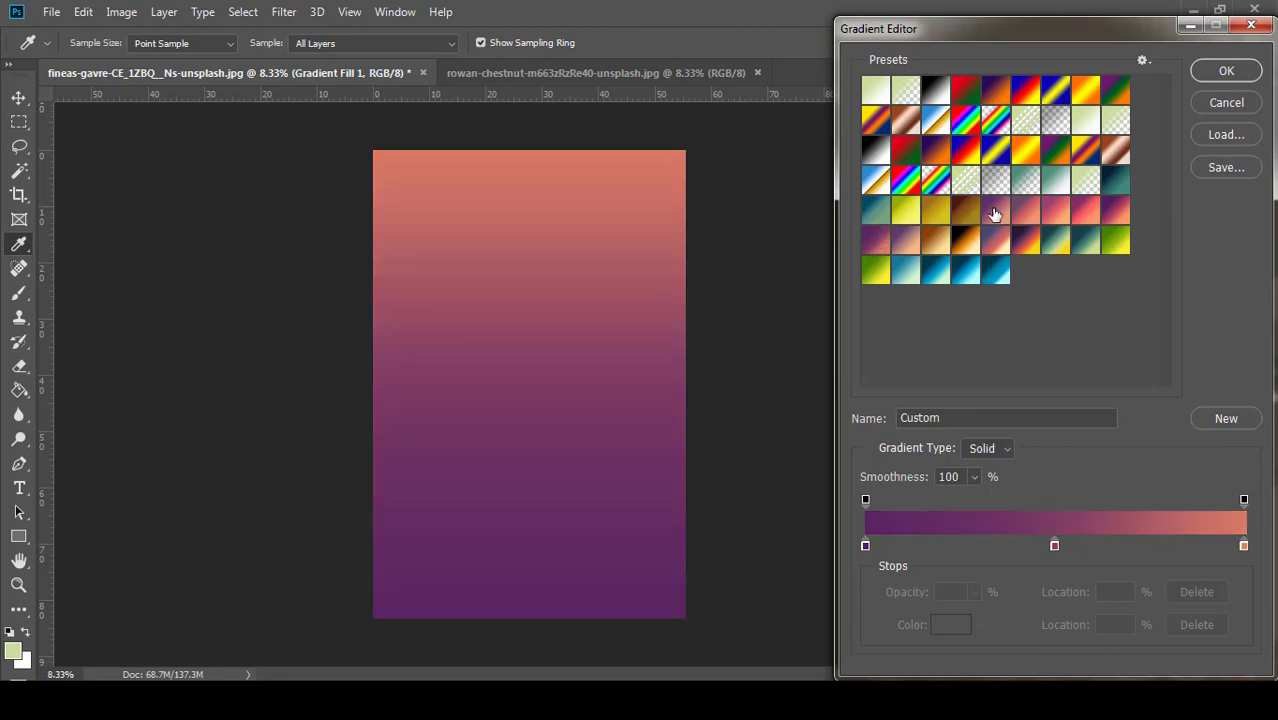
{"action": "left_click", "coordinate": [1118, 217]}
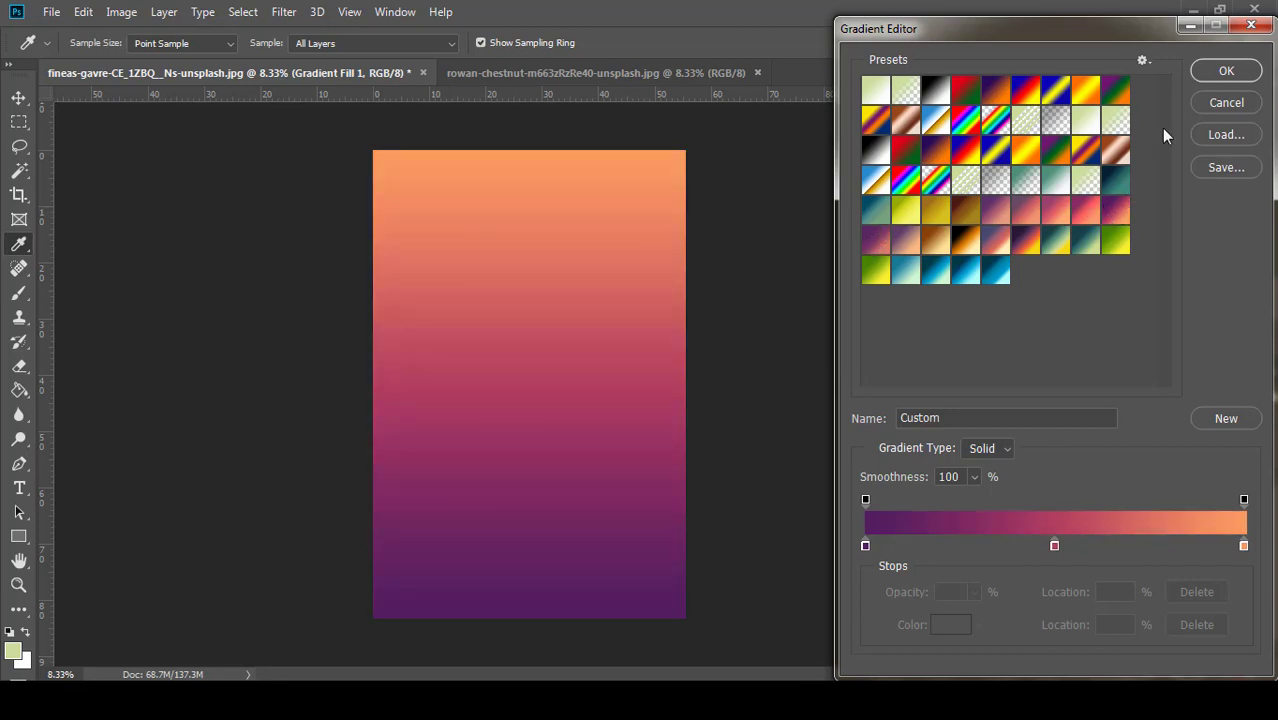
{"action": "left_click", "coordinate": [1213, 76]}
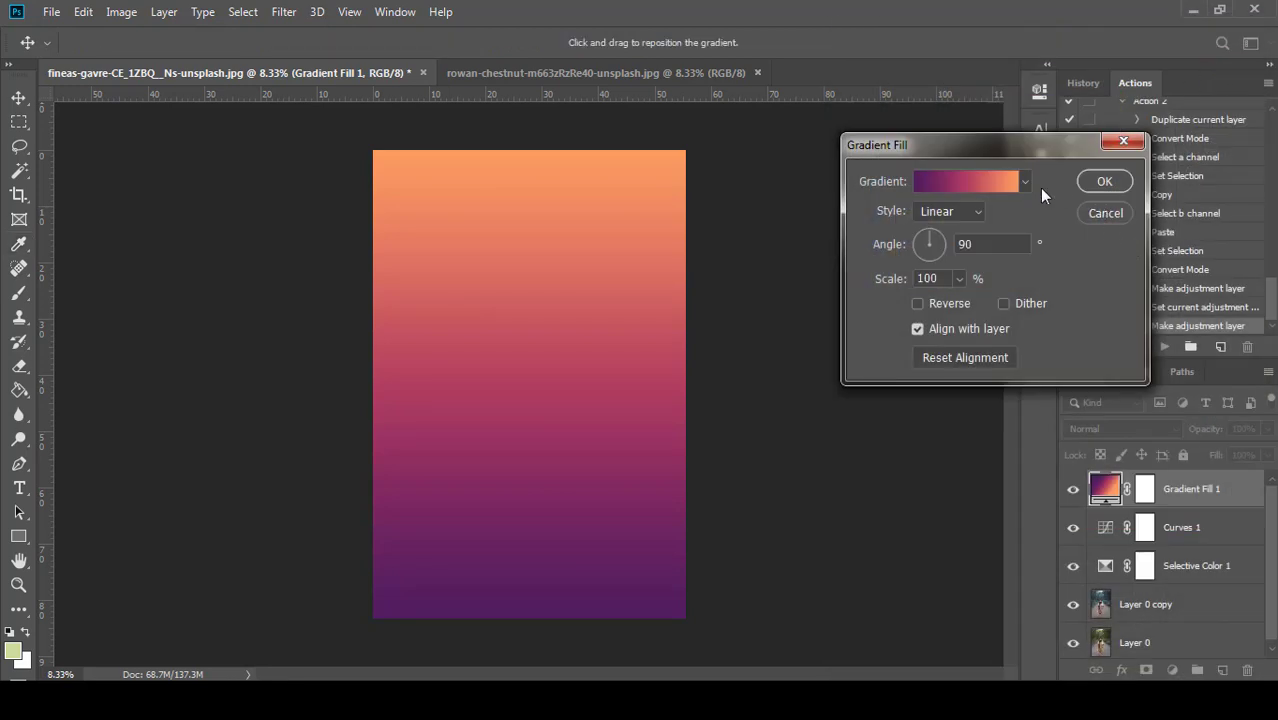
{"action": "left_click", "coordinate": [918, 304]}
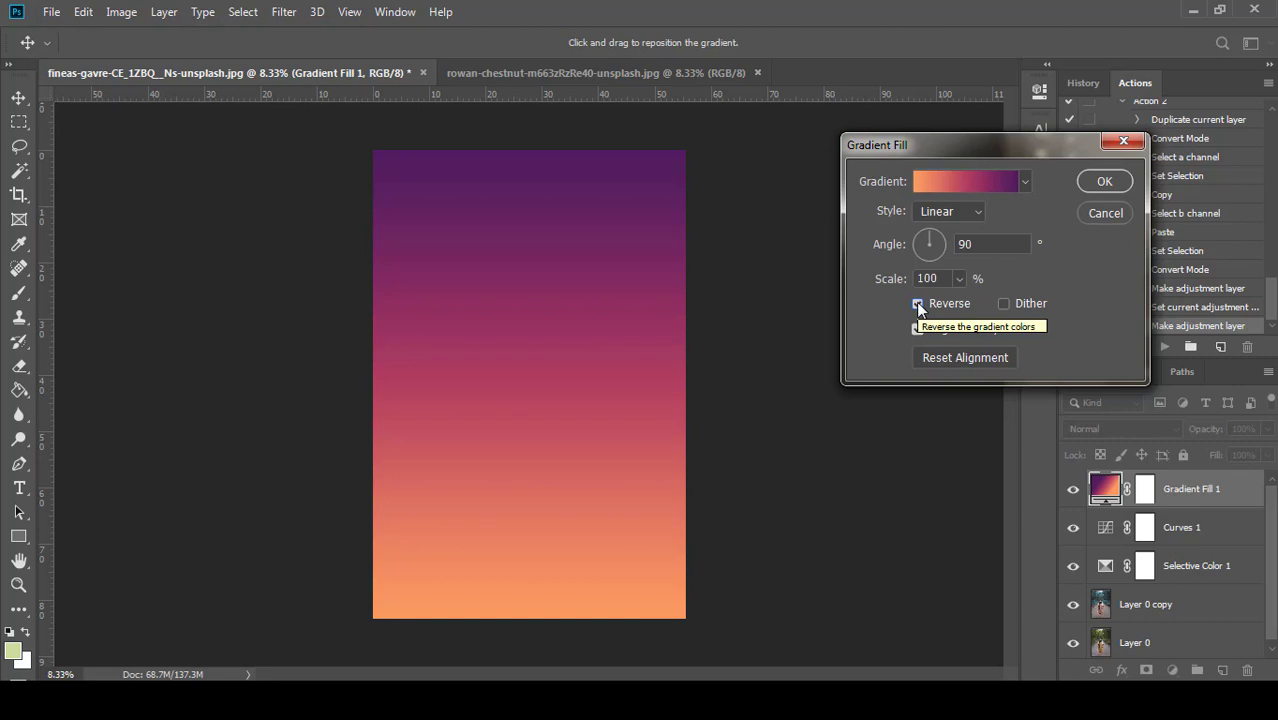
{"action": "left_click", "coordinate": [1105, 181]}
Set Gradient Fill 1 to Soft Light at 80% opacity and toggle its visibility to compare
{"action": "left_click", "coordinate": [1103, 428]}
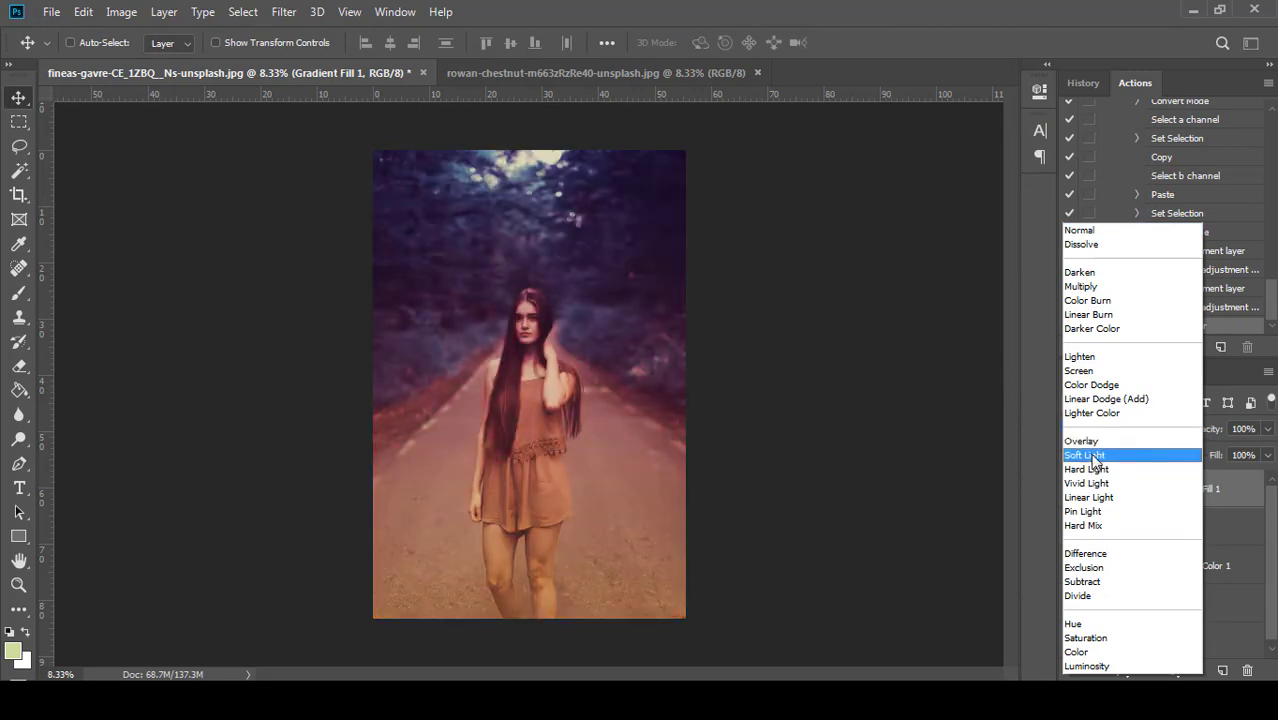
{"action": "left_click", "coordinate": [1095, 457]}
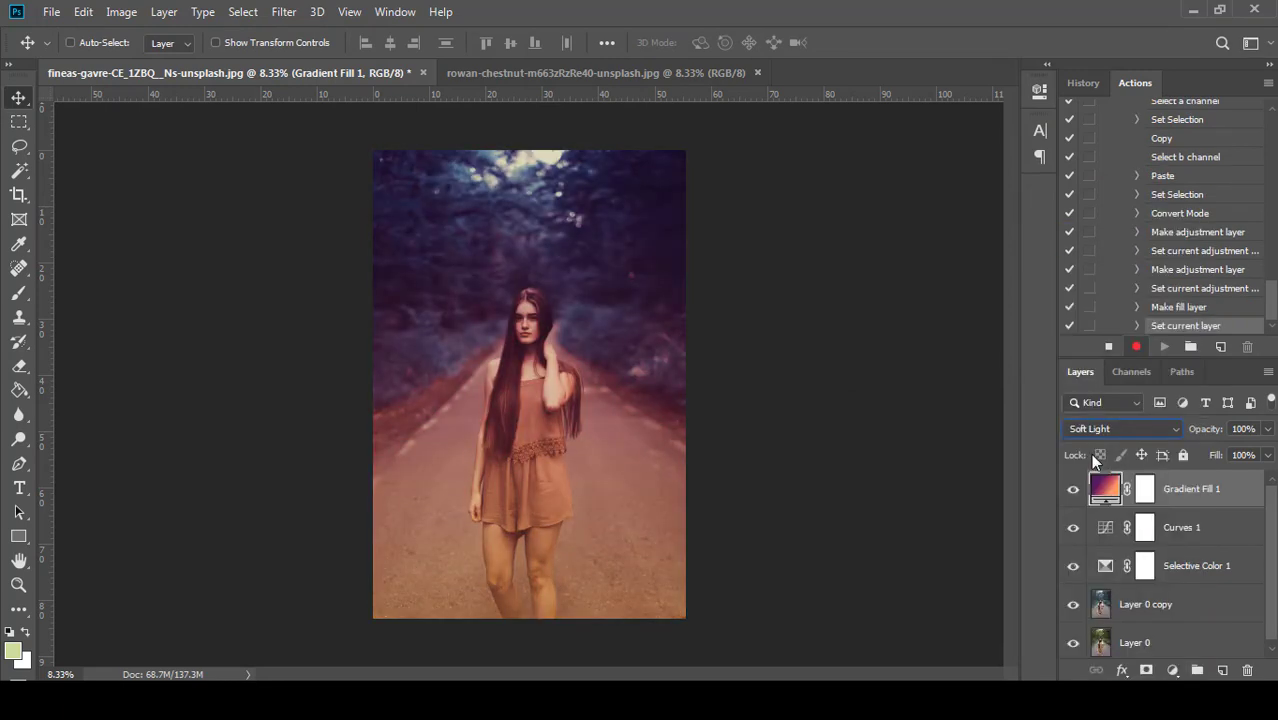
{"action": "left_click_drag", "start_coordinate": [1266, 432], "coordinate": [1235, 454]}
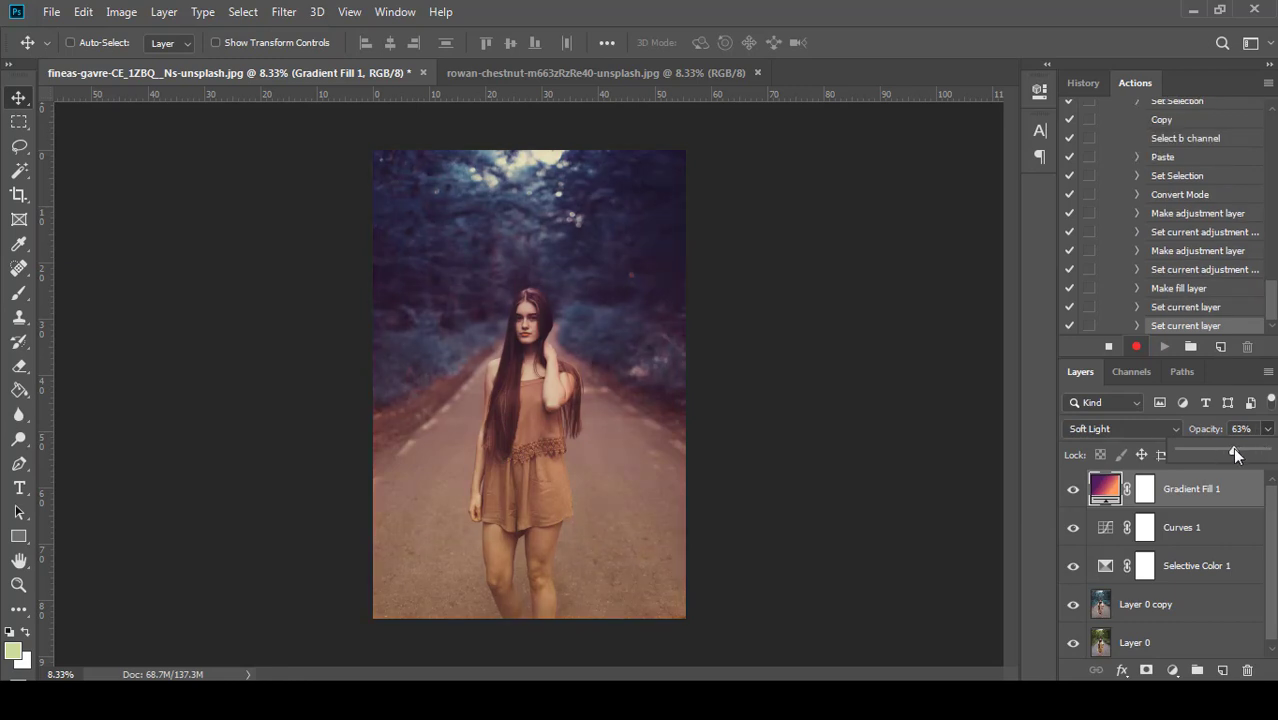
{"action": "left_click_drag", "start_coordinate": [1235, 454], "coordinate": [1245, 455]}
{"action": "left_click_drag", "start_coordinate": [1245, 455], "coordinate": [1250, 455]}
{"action": "left_click", "coordinate": [1078, 493]}
{"action": "left_click", "coordinate": [1075, 490]}
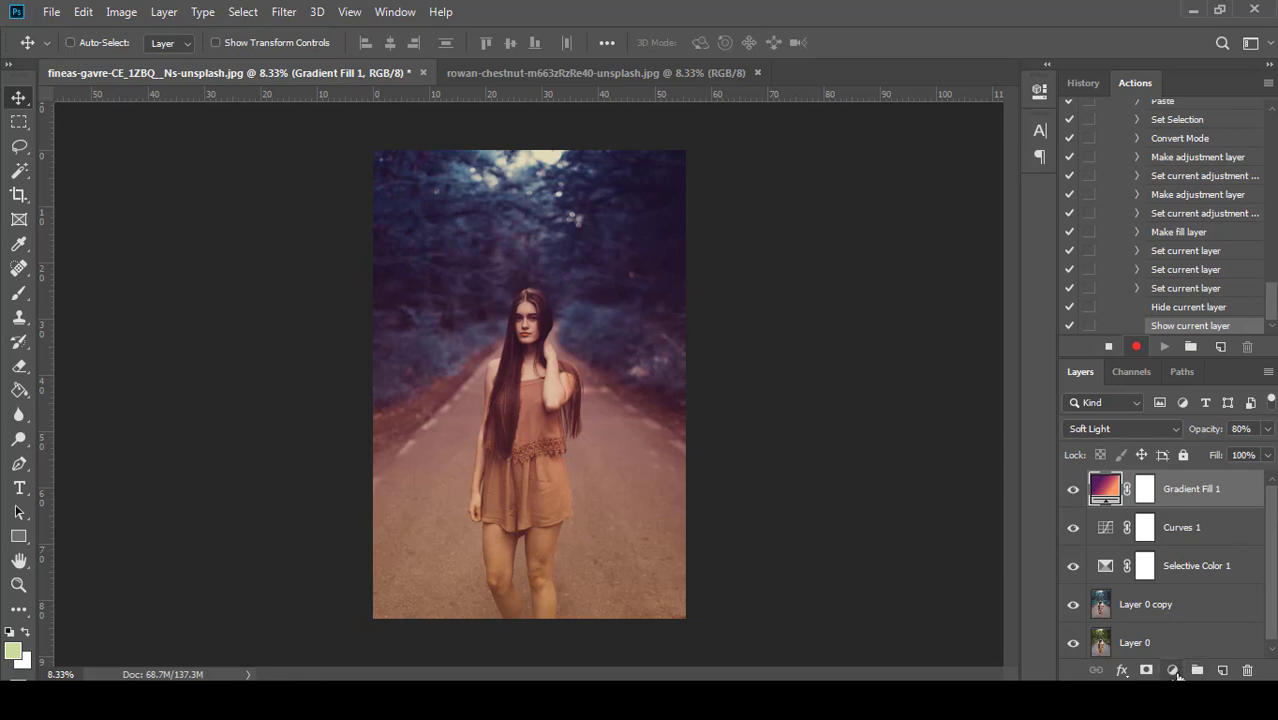
Add a Brightness/Contrast layer, raising Brightness to about 18
{"action": "left_click", "coordinate": [1174, 671]}
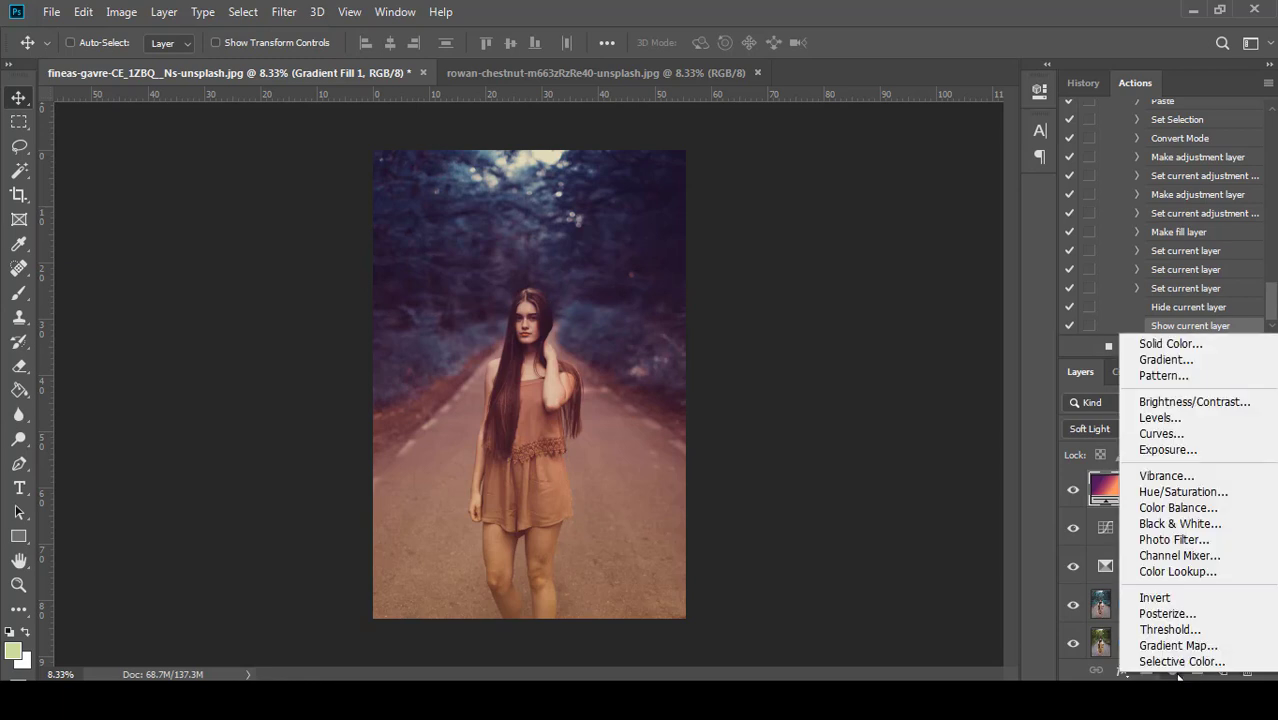
{"action": "left_click", "coordinate": [1179, 404]}
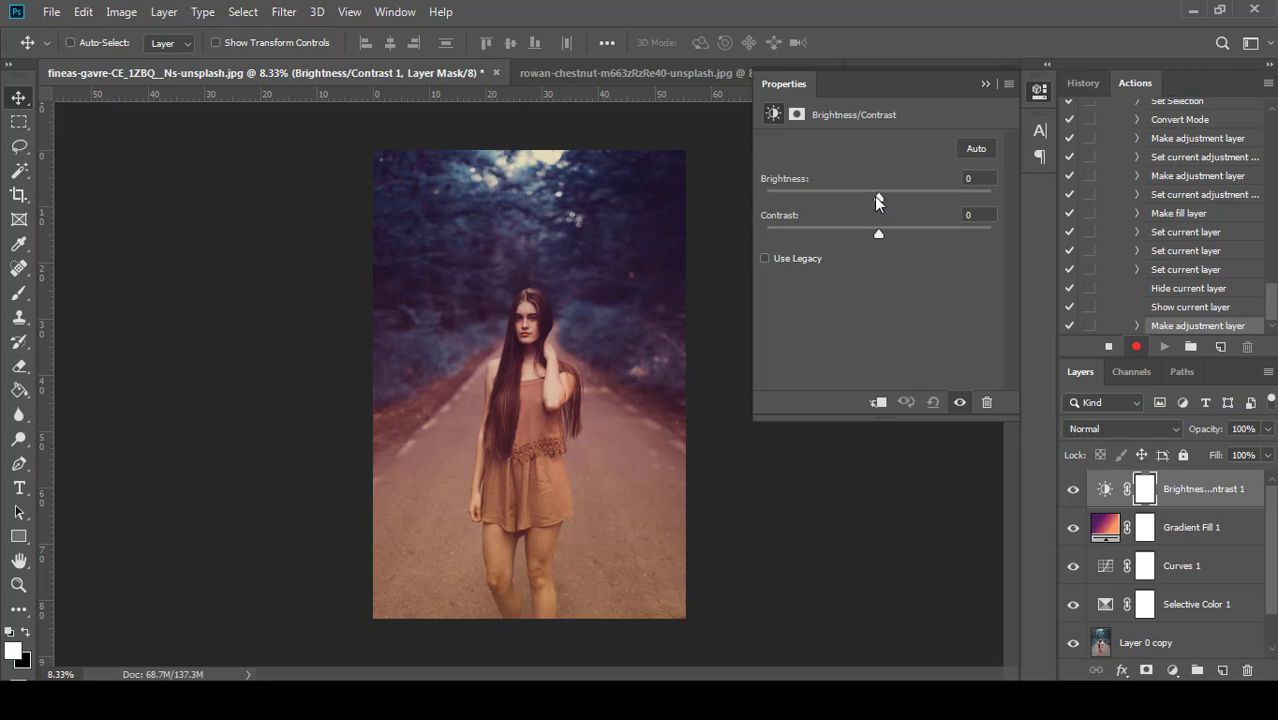
{"action": "left_click", "coordinate": [875, 198]}
{"action": "left_click_drag", "start_coordinate": [883, 196], "coordinate": [886, 234]}
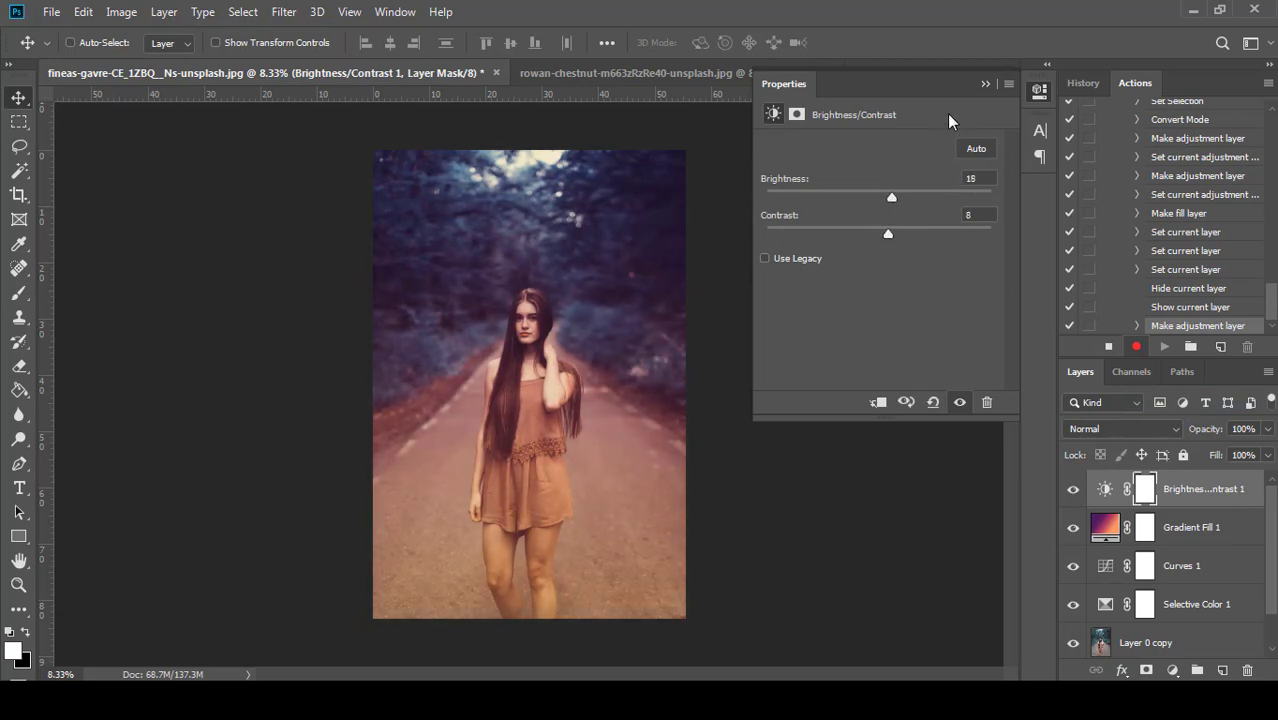
{"action": "left_click", "coordinate": [983, 86]}
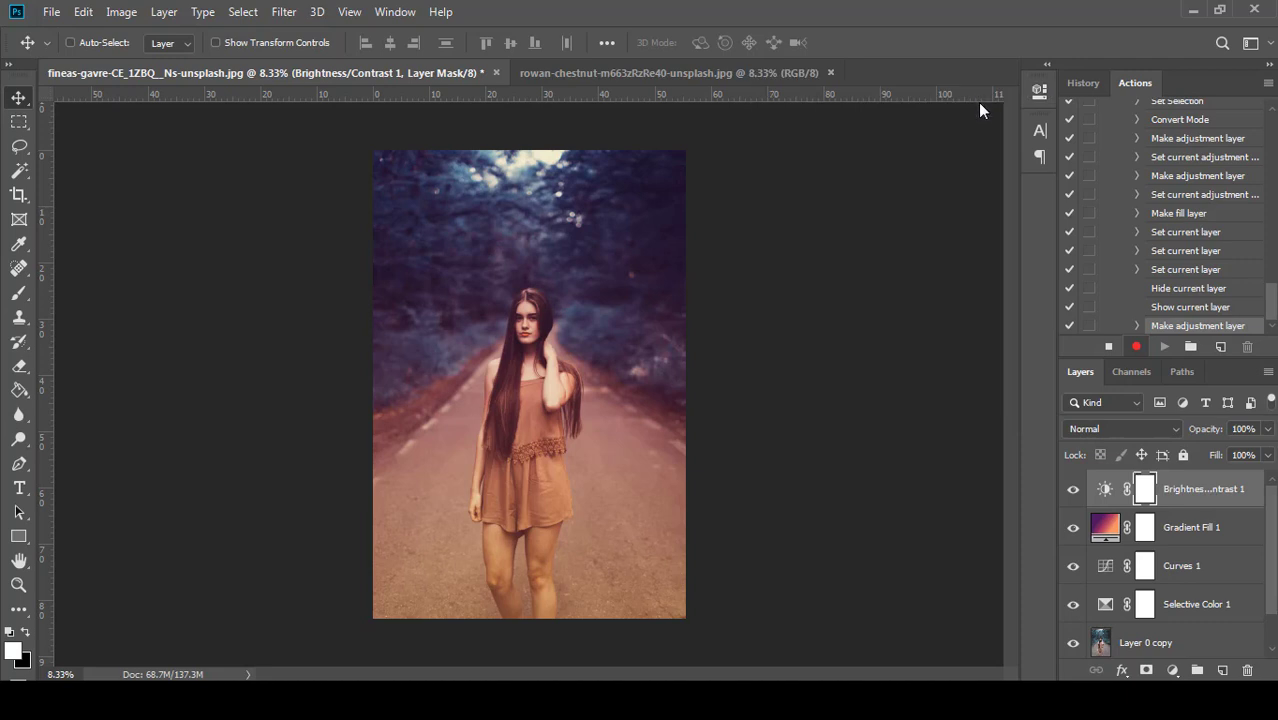
Add a Vibrance layer with Vibrance +20 and Saturation -2, then stop recording Action 2
{"action": "left_click", "coordinate": [1173, 670]}
{"action": "left_click", "coordinate": [1166, 470]}
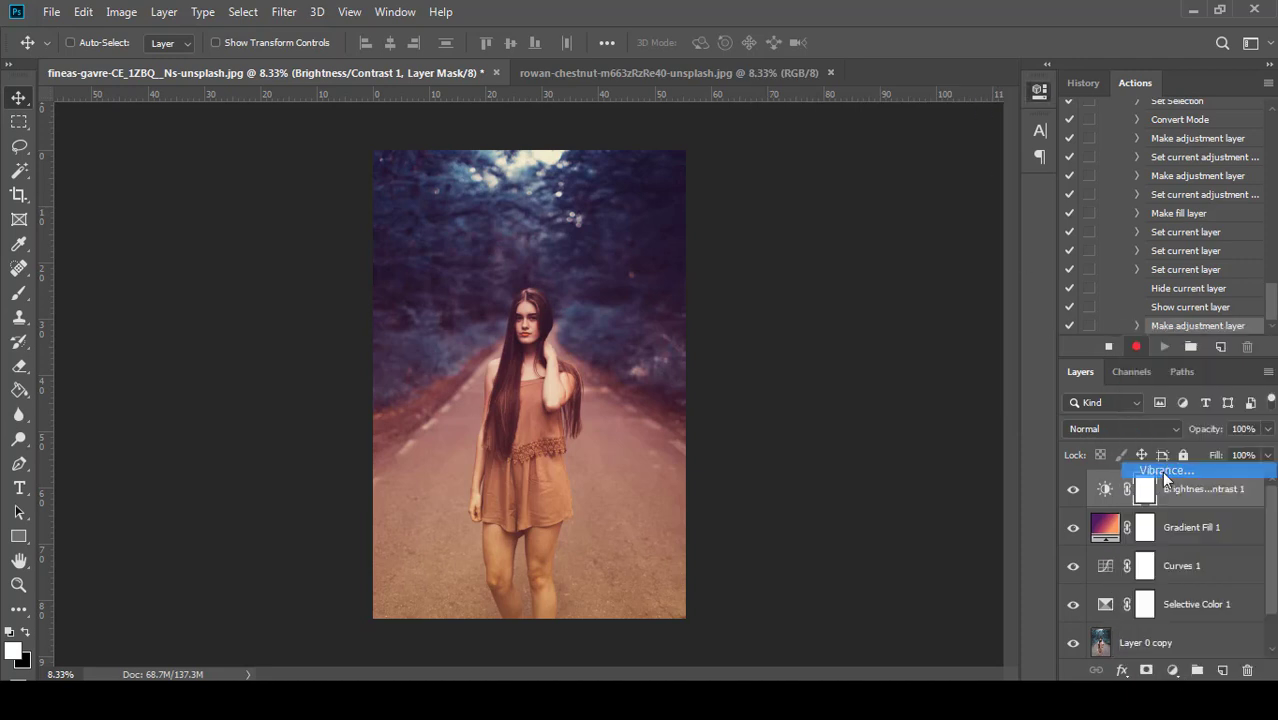
{"action": "left_click_drag", "start_coordinate": [878, 163], "coordinate": [902, 168]}
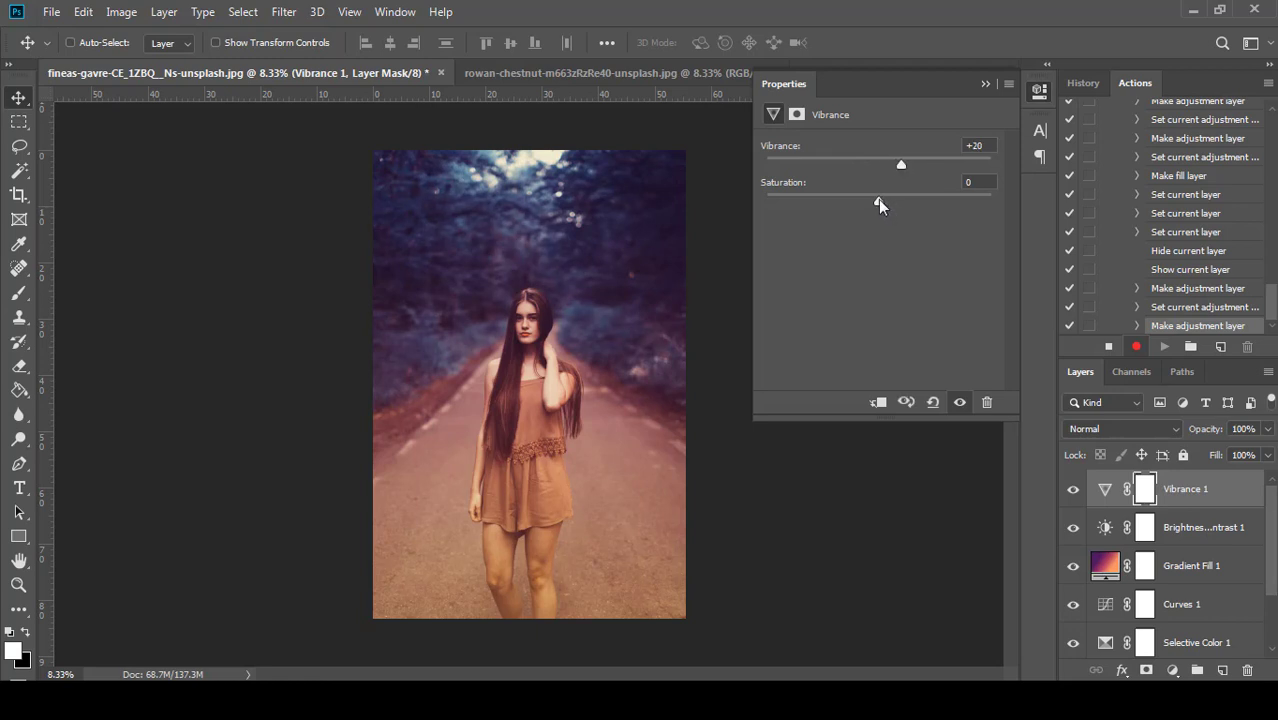
{"action": "left_click_drag", "start_coordinate": [878, 199], "coordinate": [875, 200]}
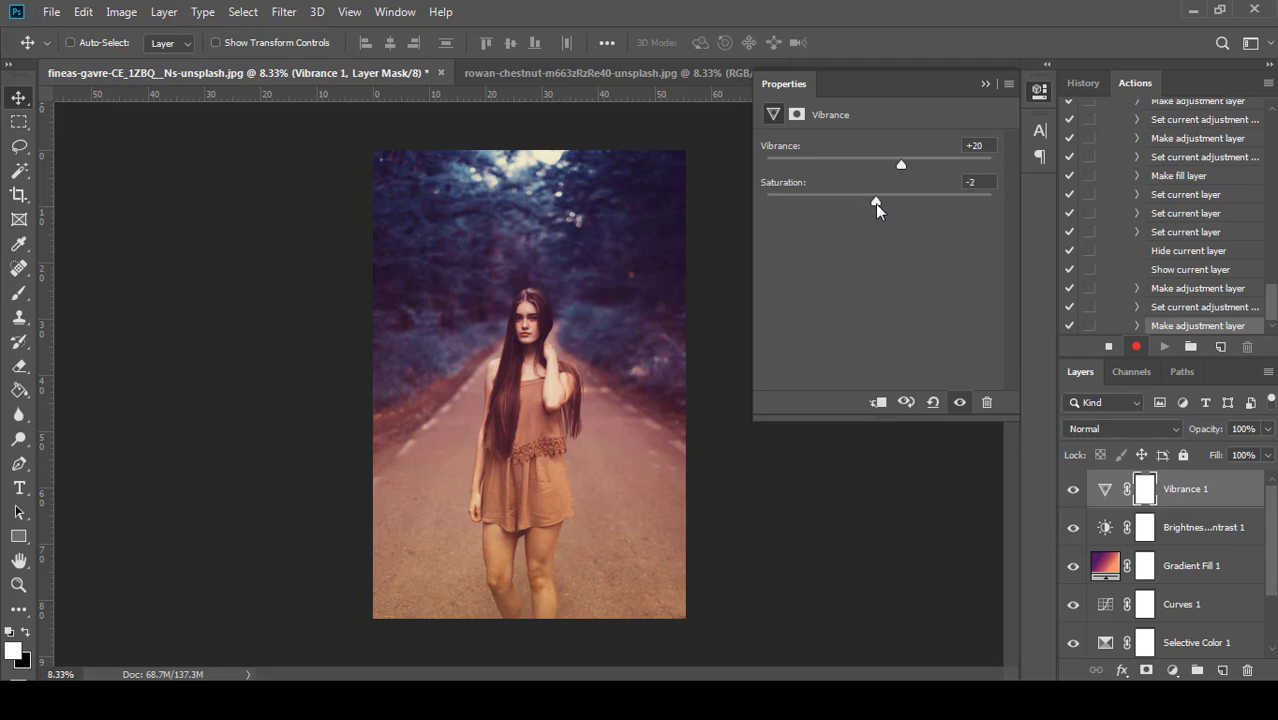
{"action": "left_click", "coordinate": [983, 86]}
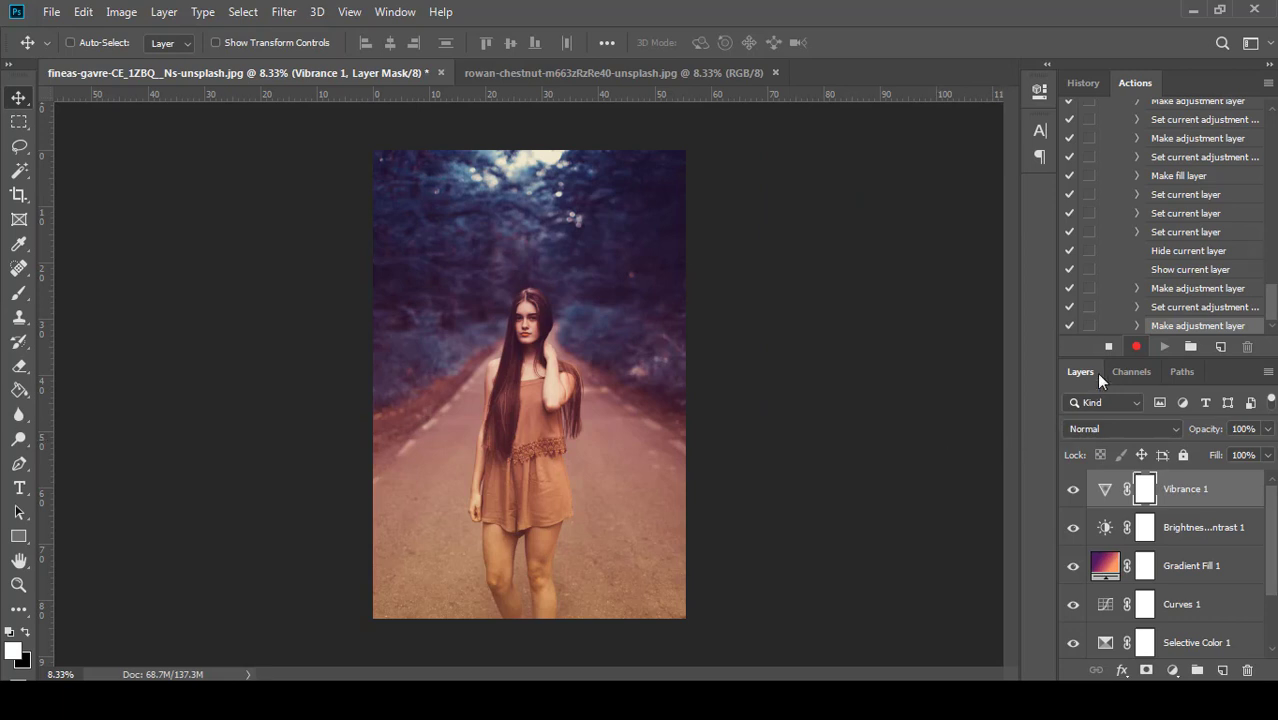
{"action": "left_click", "coordinate": [1109, 347]}
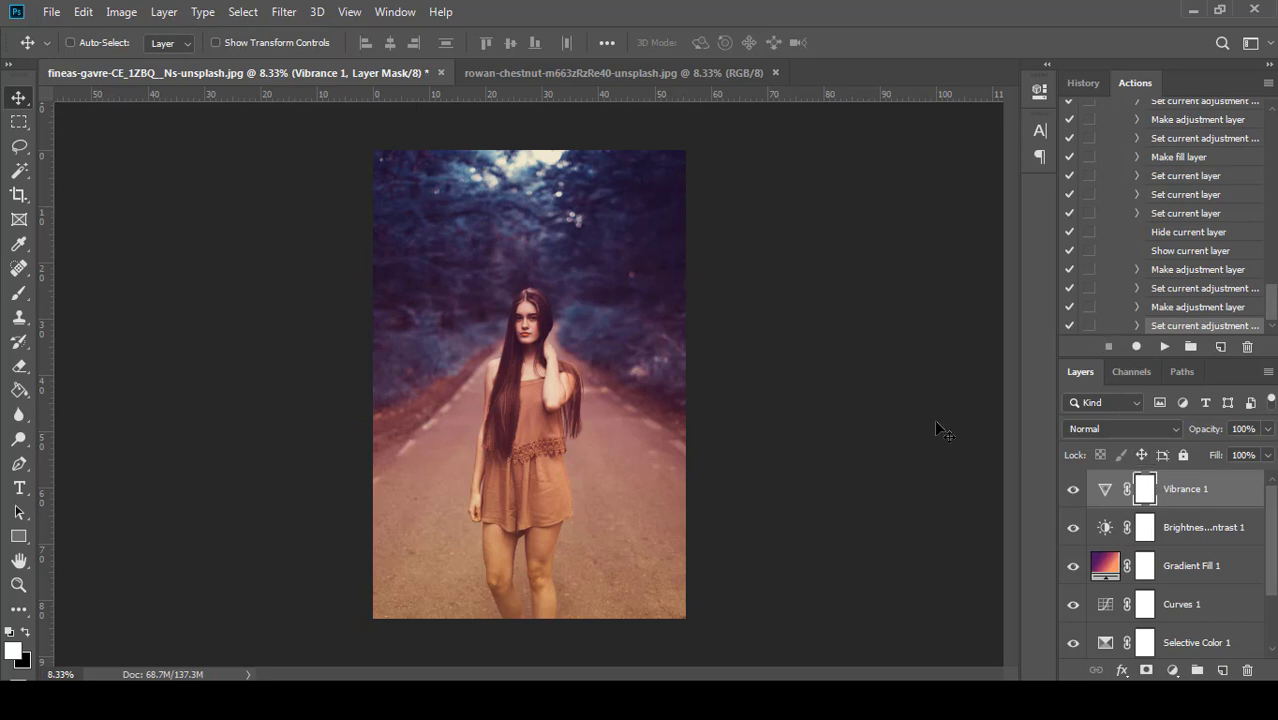
In the rowan-chestnut portrait, unlock the Background and duplicate Layer 0
{"action": "left_click", "coordinate": [627, 73]}
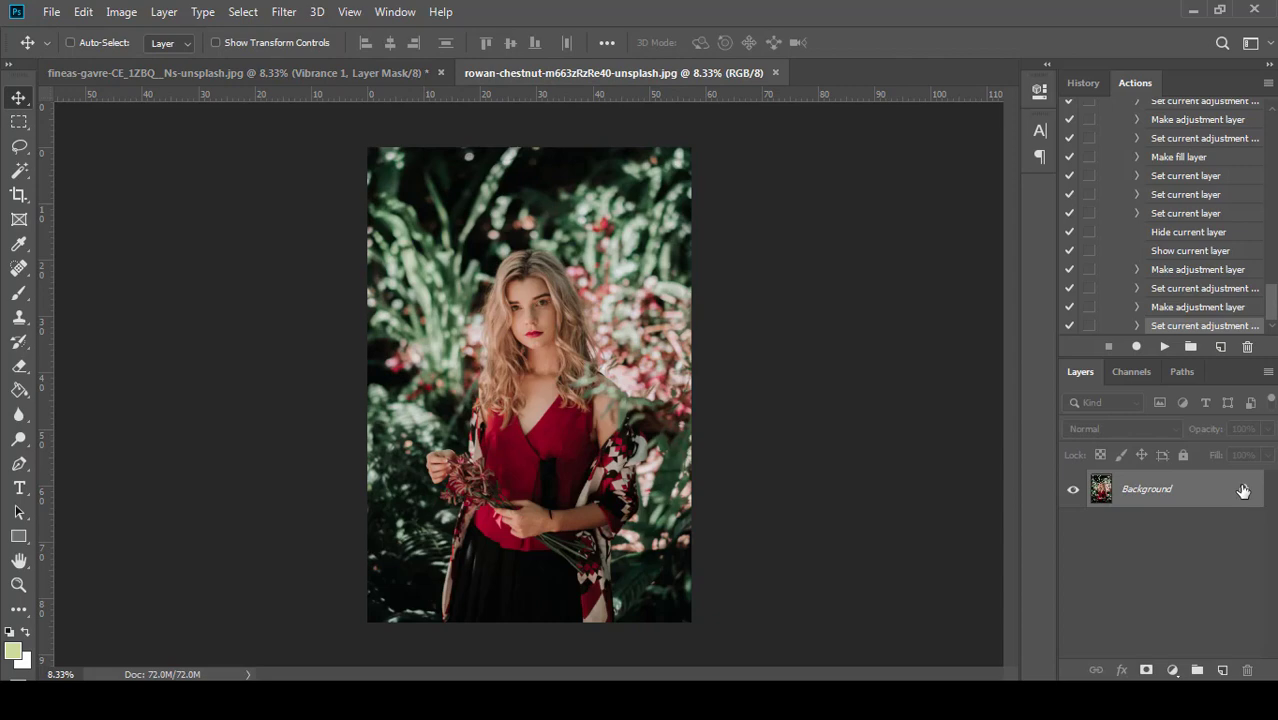
{"action": "left_click", "coordinate": [1241, 492]}
{"action": "right_click", "coordinate": [1152, 493]}
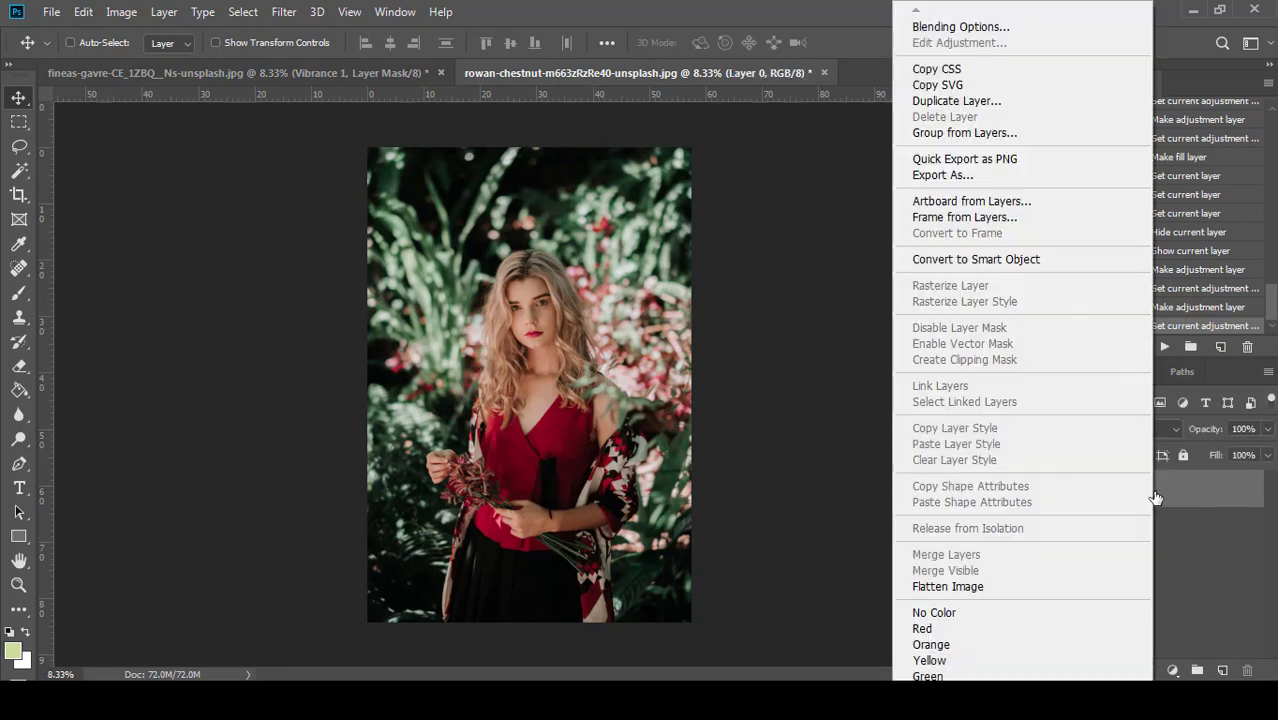
{"action": "left_click", "coordinate": [956, 101]}
{"action": "left_click", "coordinate": [806, 183]}
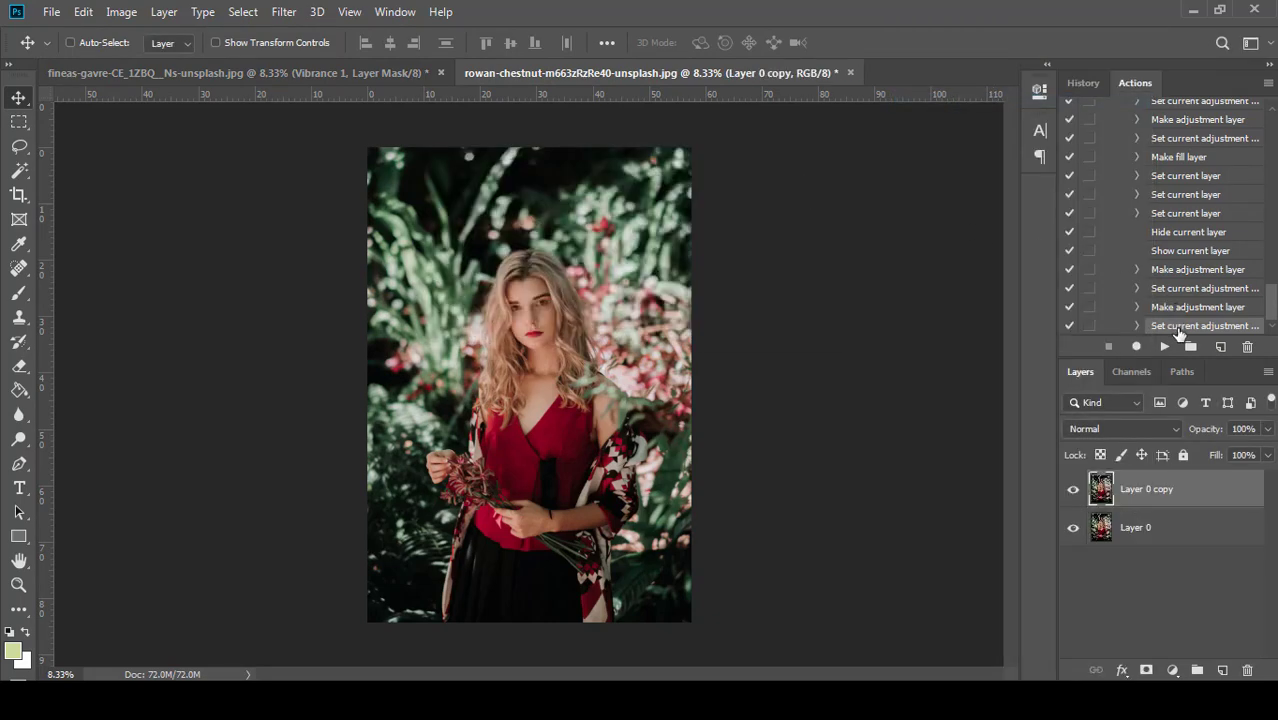
Play Action 2 on the portrait, continuing past the unavailable-command warnings
{"action": "left_click", "coordinate": [1164, 346]}
{"action": "left_click", "coordinate": [557, 271]}
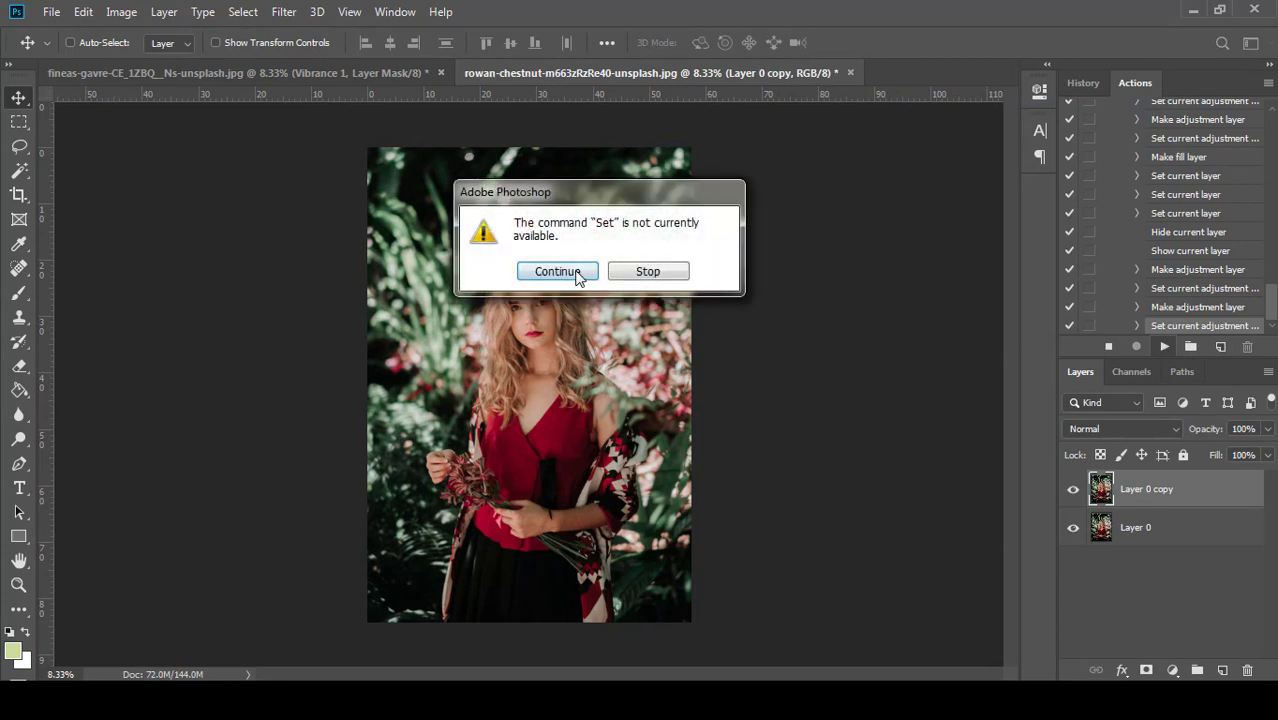
{"action": "left_click", "coordinate": [565, 274]}
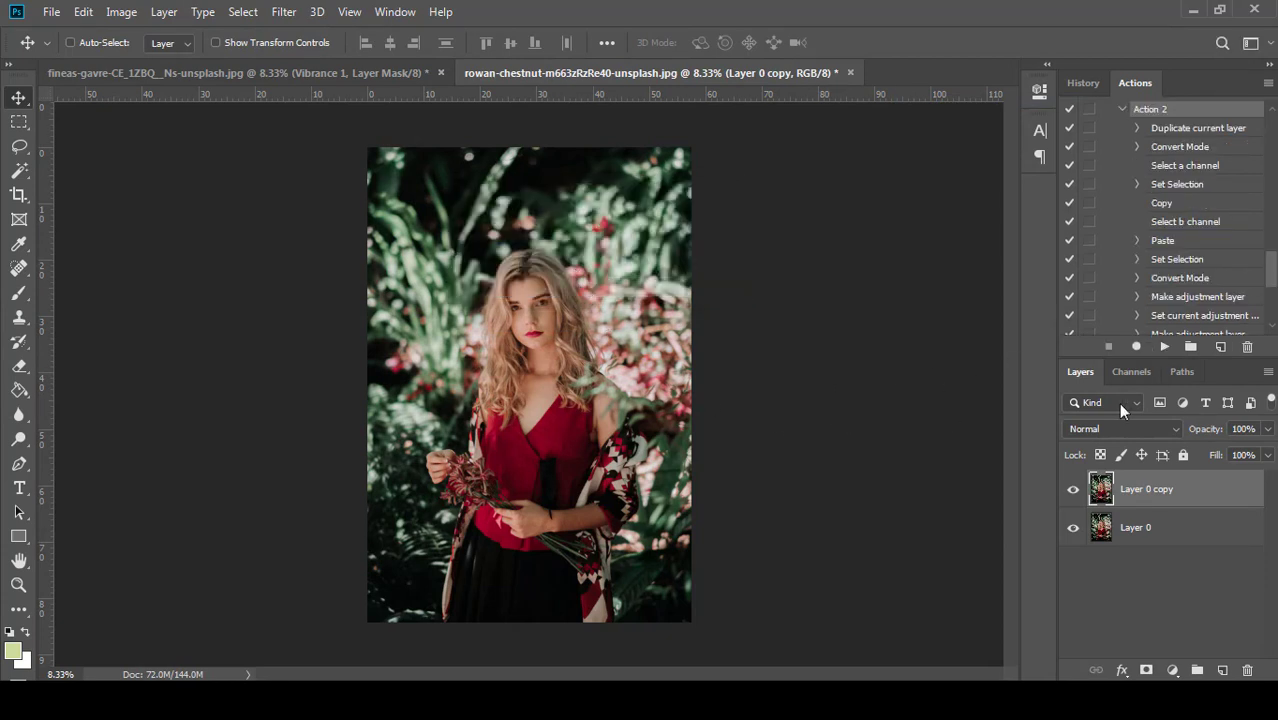
{"action": "left_click", "coordinate": [1164, 346]}
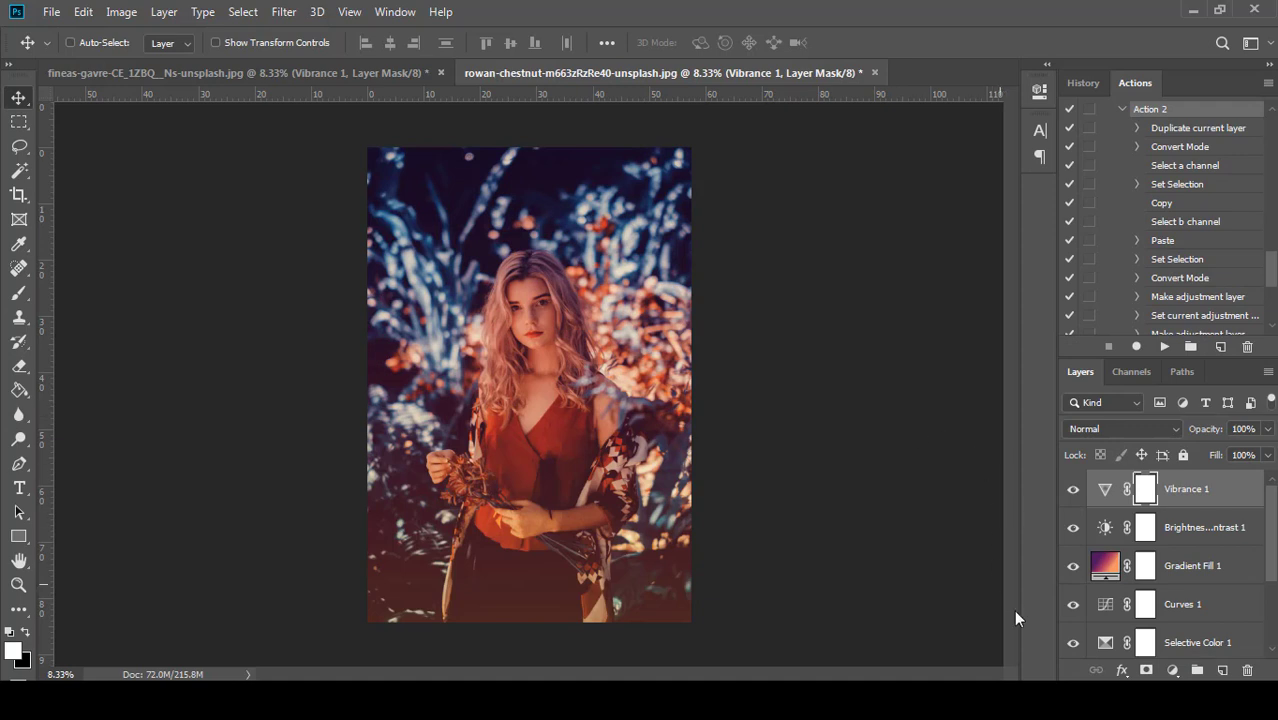
{"action": "left_click", "coordinate": [1073, 493]}
{"action": "left_click", "coordinate": [1073, 566]}
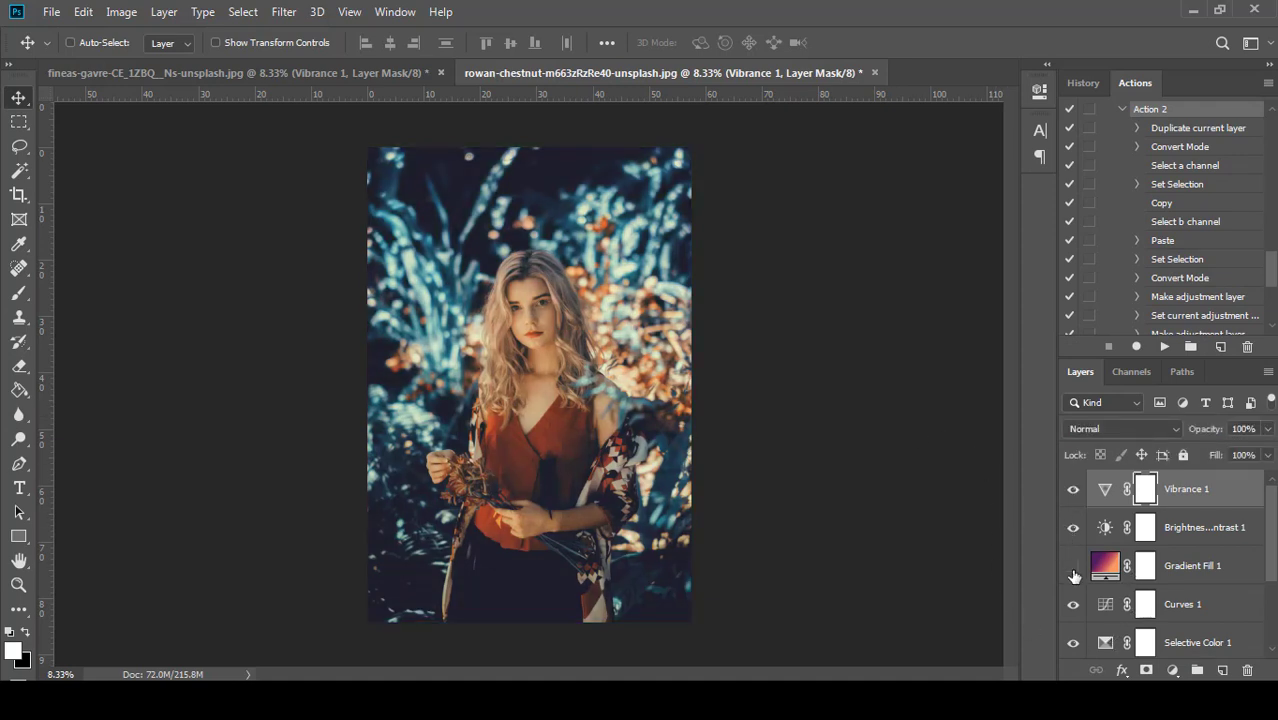
{"action": "left_click", "coordinate": [1073, 572]}
{"action": "left_click", "coordinate": [1073, 572]}
{"action": "left_click", "coordinate": [1073, 570]}
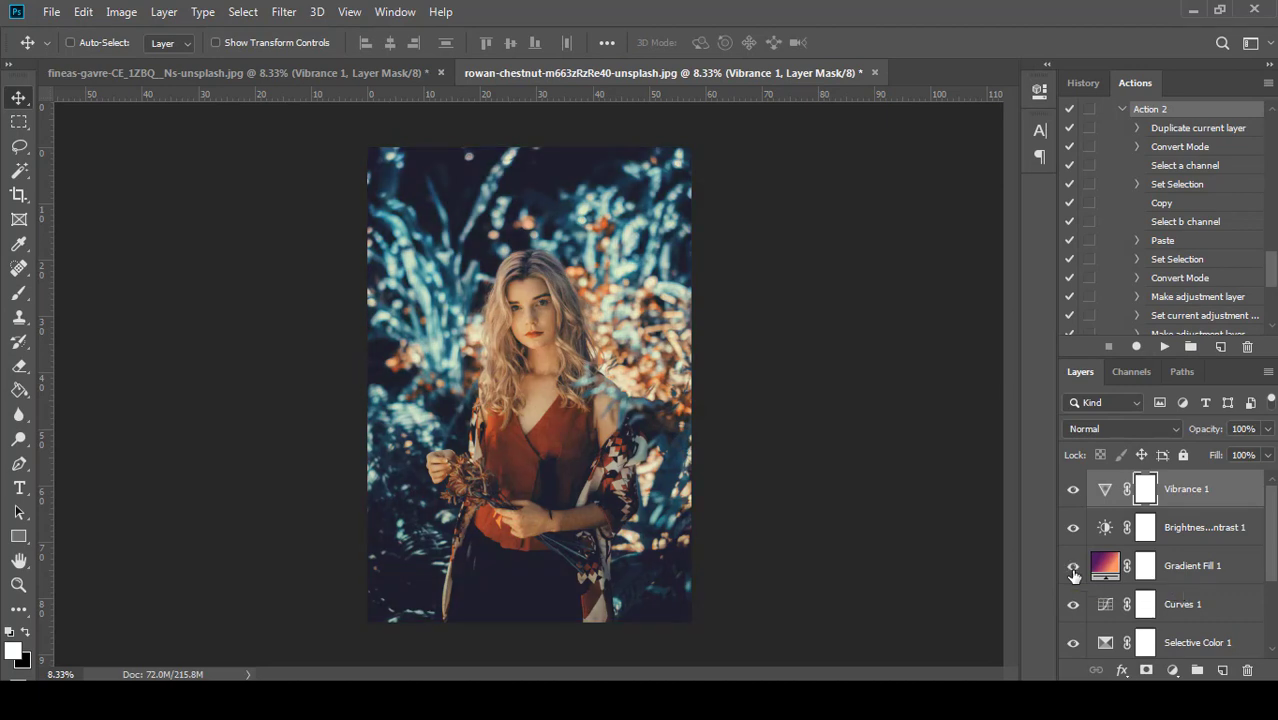